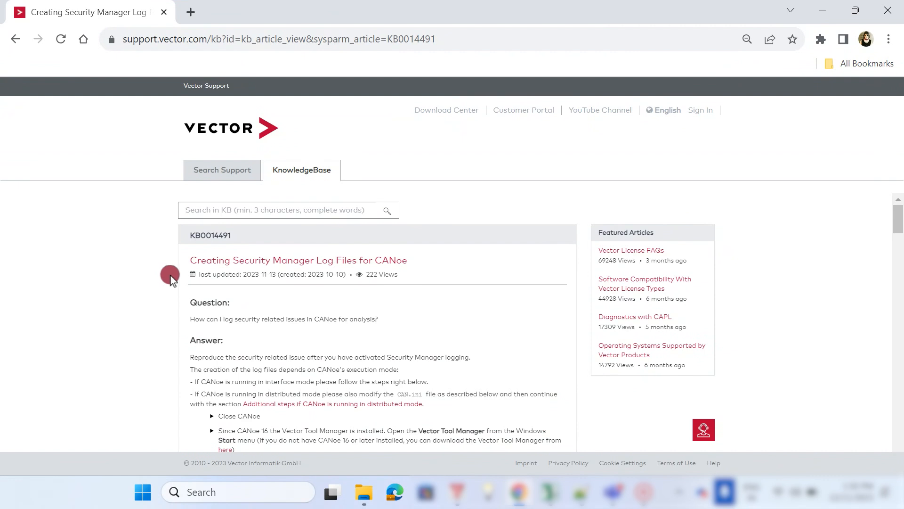
- Search Windows for "vector tool" and bring up the Vector Tool Manager window
{"action": "left_click", "coordinate": [252, 490]}
{"action": "type", "text": "vector tool"}
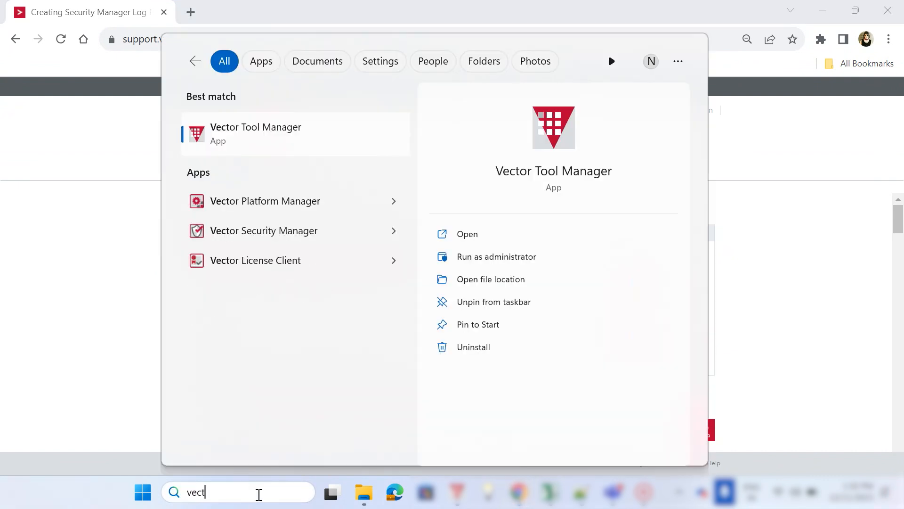
{"action": "left_click", "coordinate": [34, 305]}
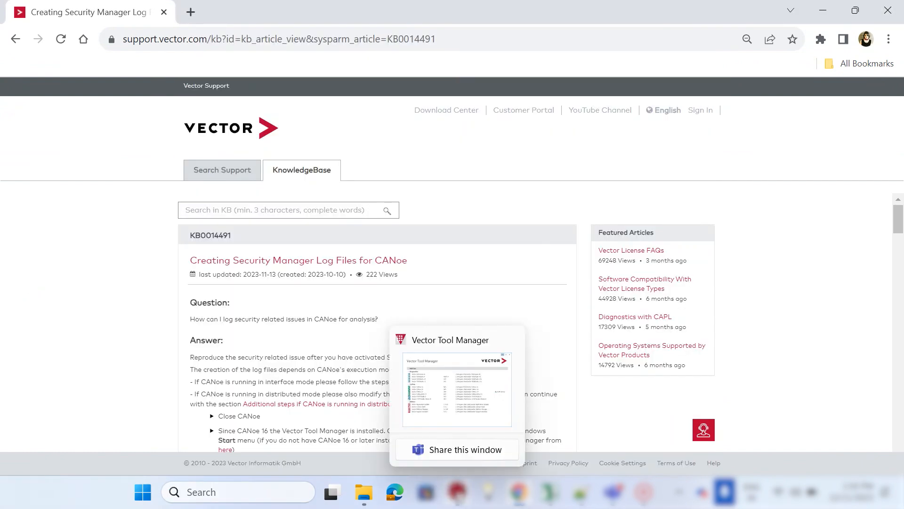
{"action": "left_click", "coordinate": [455, 491]}
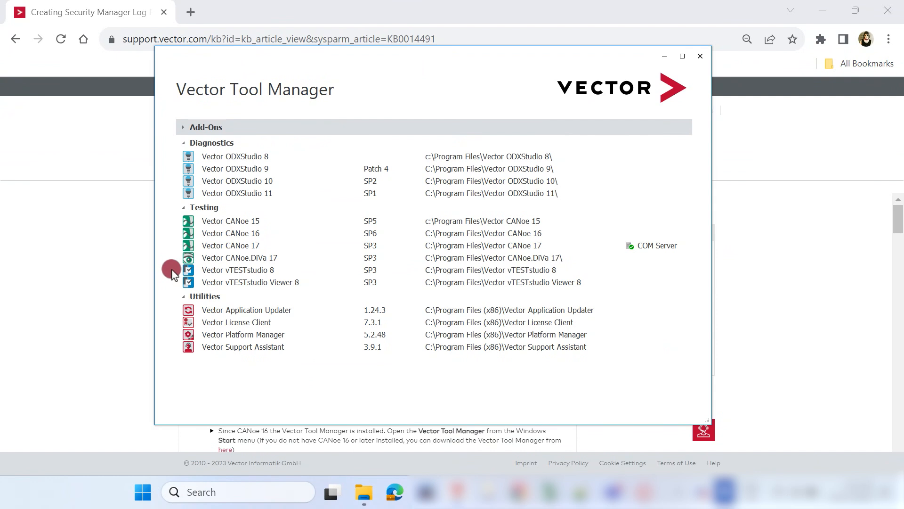
- Open the CAN.ini file of Vector CANoe 17 for editing from Vector Tool Manager
{"action": "left_click", "coordinate": [236, 245]}
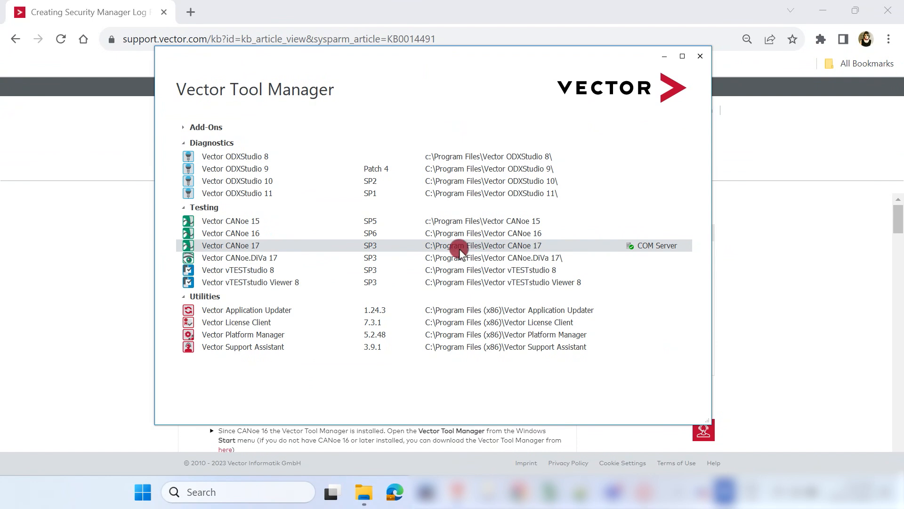
{"action": "right_click", "coordinate": [486, 247]}
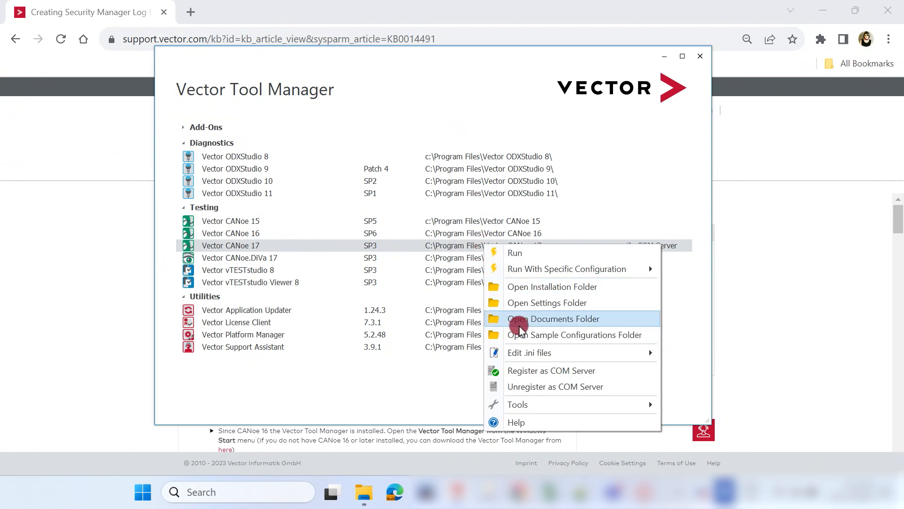
{"action": "mouse_move", "coordinate": [525, 354]}
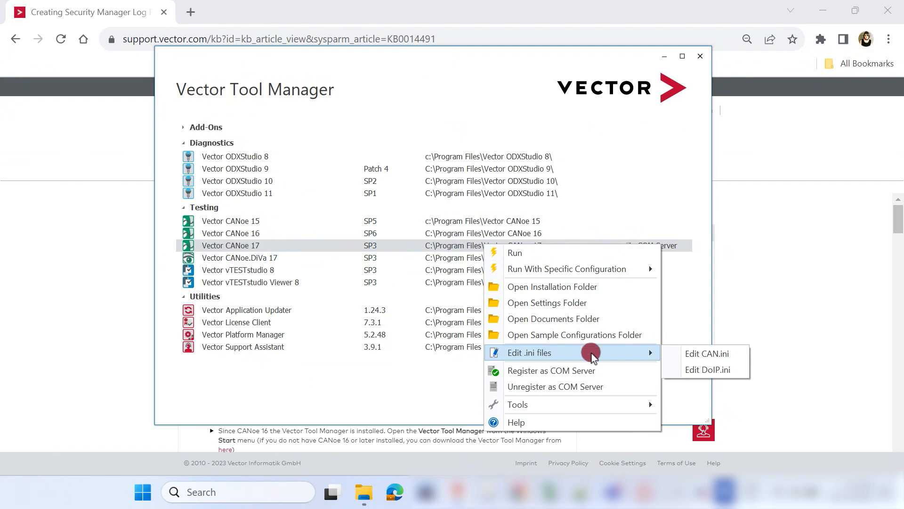
{"action": "left_click", "coordinate": [680, 357]}
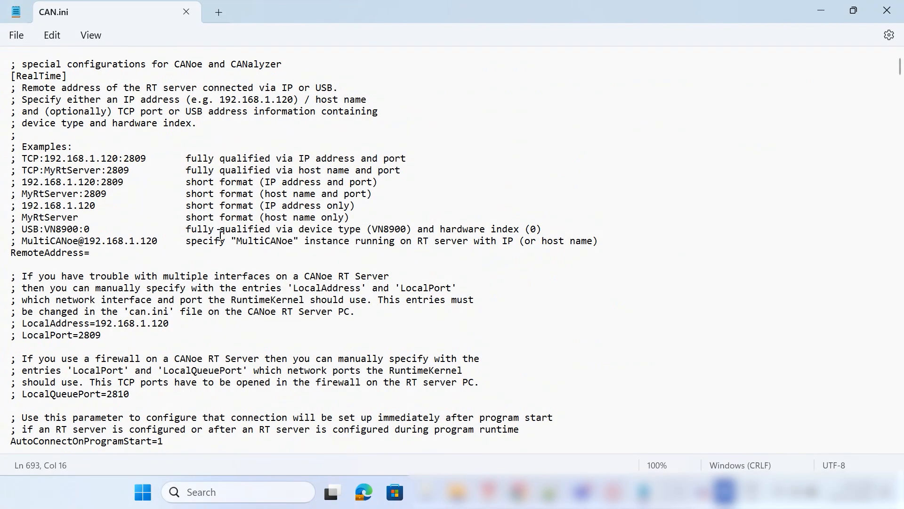
- Find the [DebugLog] section in CAN.ini and set LoggingActive to 1 and TimestampType to 2
{"action": "left_click", "coordinate": [97, 37]}
{"action": "key", "text": "ctrl+f"}
{"action": "key", "text": "Return"}
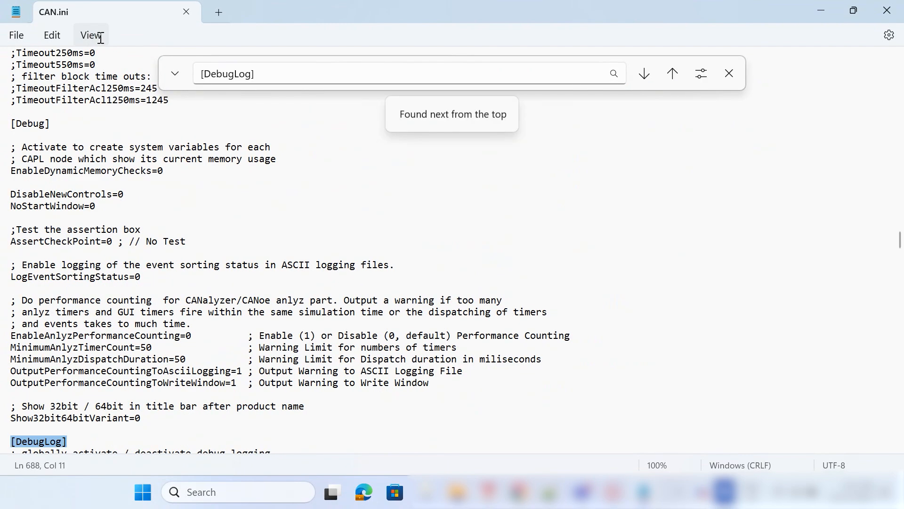
{"action": "scroll", "coordinate": [82, 373], "scroll_direction": "down", "scroll_amount": 4}
{"action": "scroll", "coordinate": [82, 372], "scroll_direction": "down", "scroll_amount": 4}
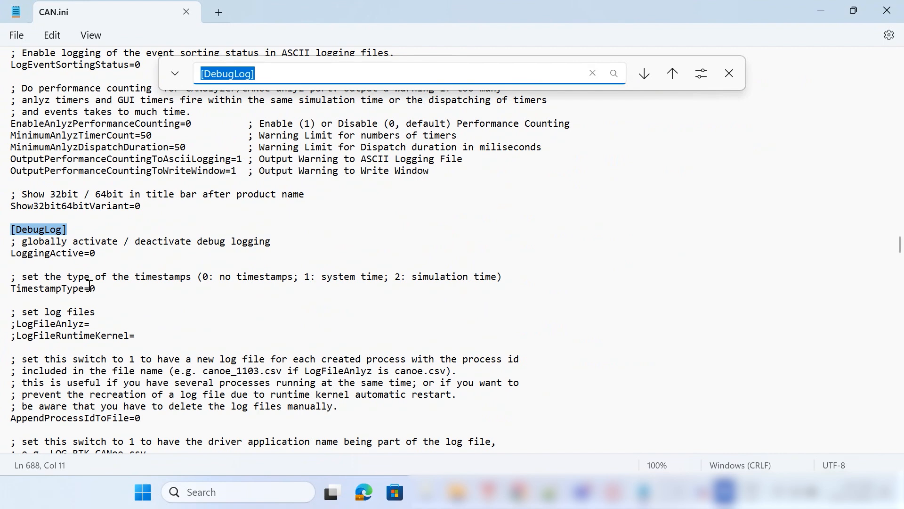
{"action": "scroll", "coordinate": [89, 285], "scroll_direction": "down", "scroll_amount": 1}
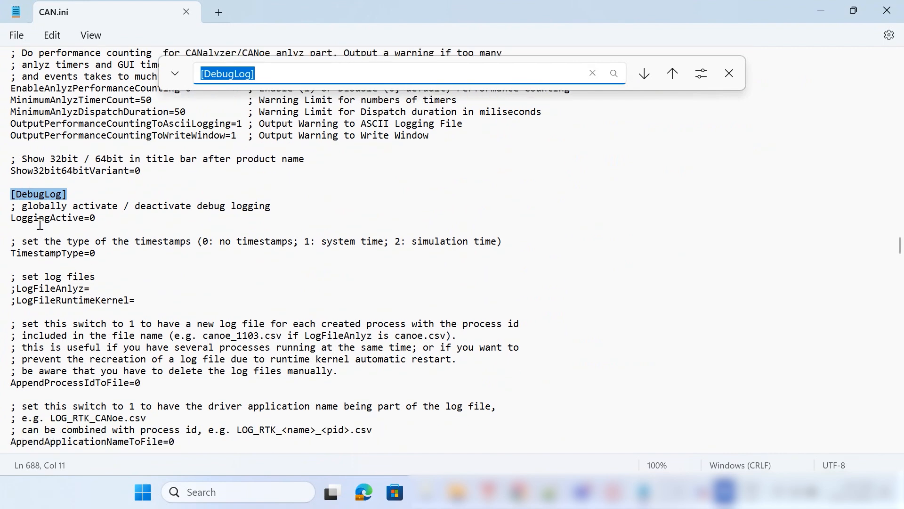
{"action": "left_click", "coordinate": [116, 219]}
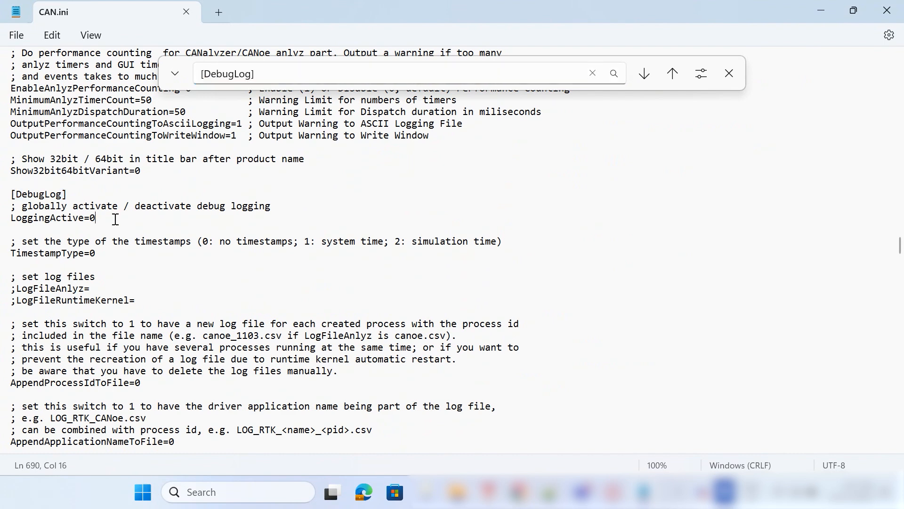
{"action": "key", "text": "BackSpace"}
{"action": "key", "text": "BackSpace"}
{"action": "type", "text": "2"}
- Uncomment the LogFileAnlyz and LogFileRuntimeKernel lines in the [DebugLog] section
{"action": "left_click", "coordinate": [16, 289]}
{"action": "key", "text": "BackSpace"}
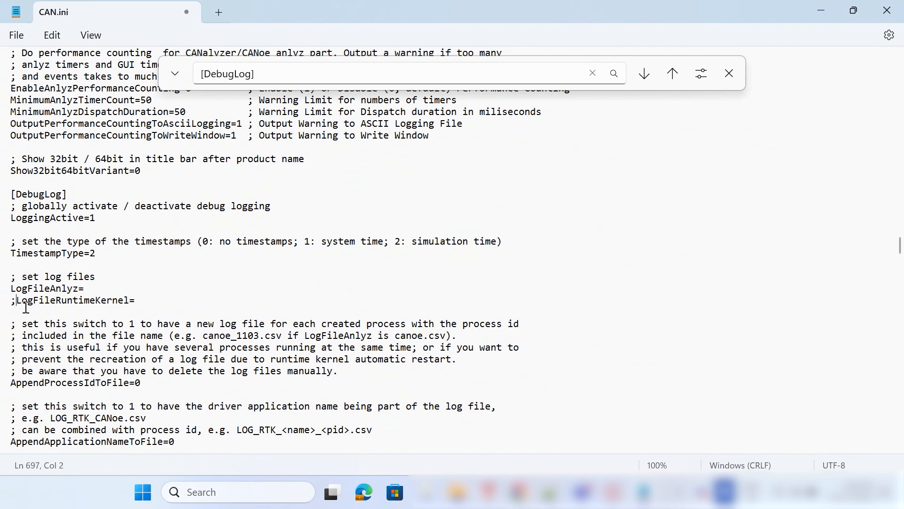
{"action": "key", "text": "BackSpace"}
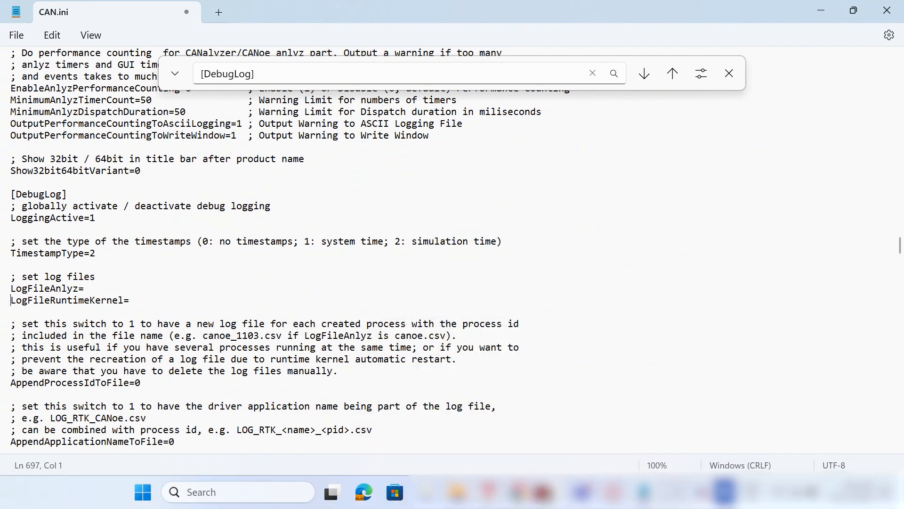
- Copy the path D:\SecurityManagerLogs\logAnlyz.csv from the Notepad++ note and paste it as the LogFileAnlyz value in CAN.ini
{"action": "left_click", "coordinate": [551, 492]}
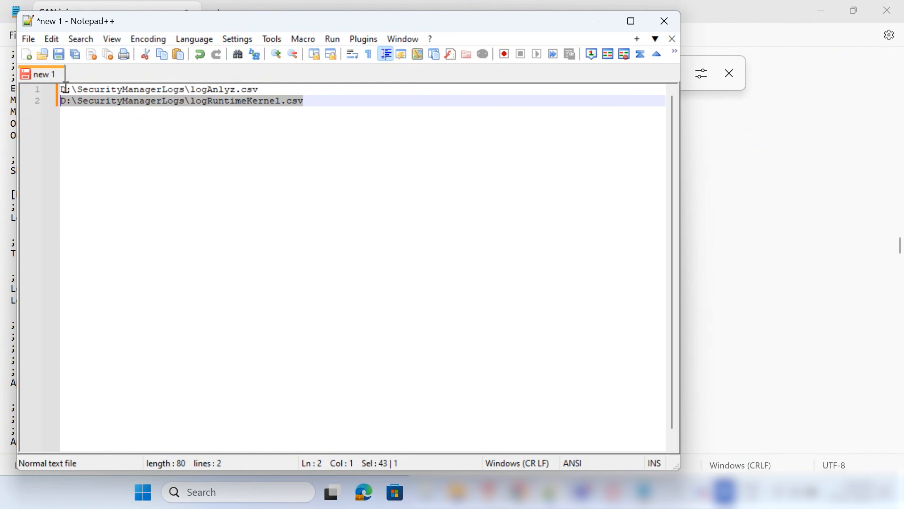
{"action": "left_click_drag", "start_coordinate": [63, 89], "coordinate": [263, 90]}
{"action": "key", "text": "ctrl+c"}
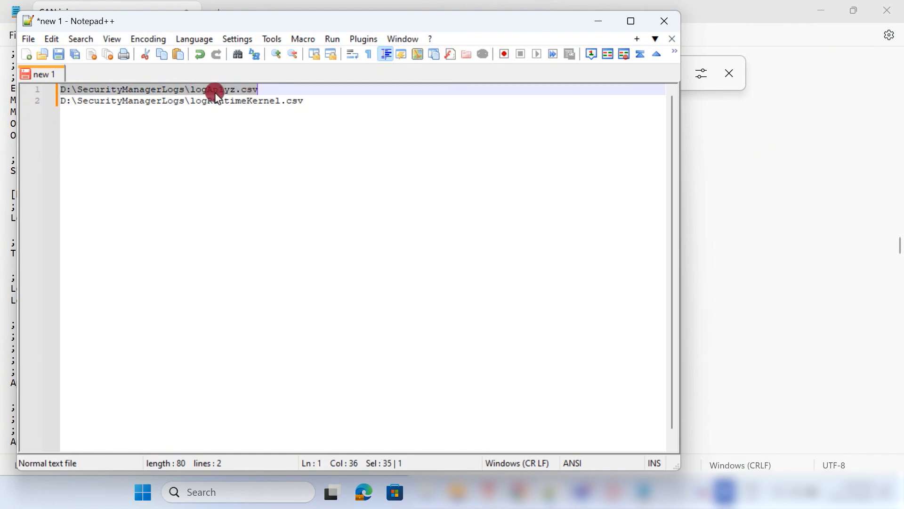
{"action": "left_click", "coordinate": [735, 200]}
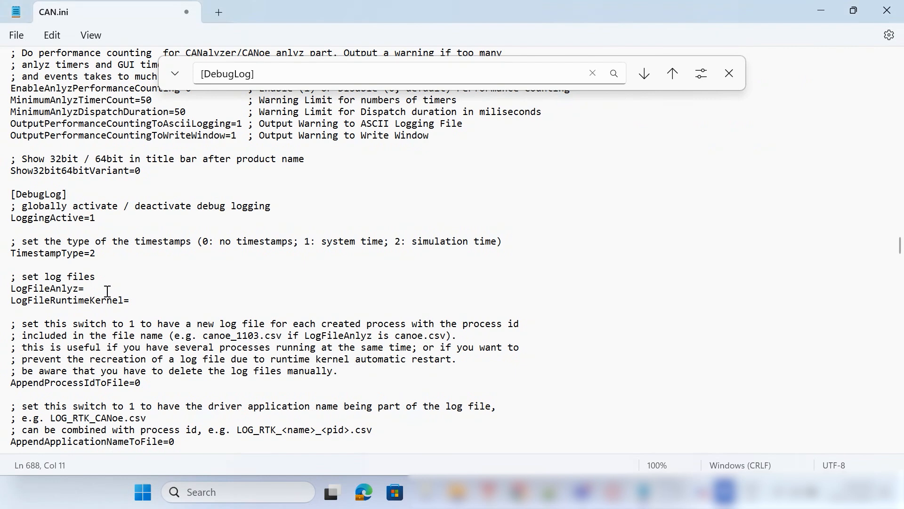
{"action": "left_click", "coordinate": [107, 291]}
{"action": "key", "text": "ctrl+v"}
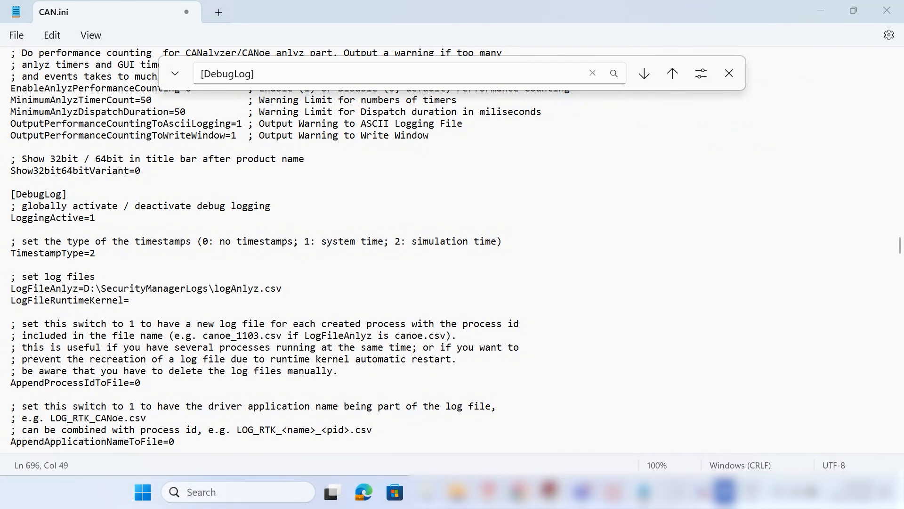
- Copy the path D:\SecurityManagerLogs\logRuntimeKernel.csv from the Notepad++ note into CAN.ini as the LogFileRuntimeKernel value
{"action": "key", "text": "alt+Tab"}
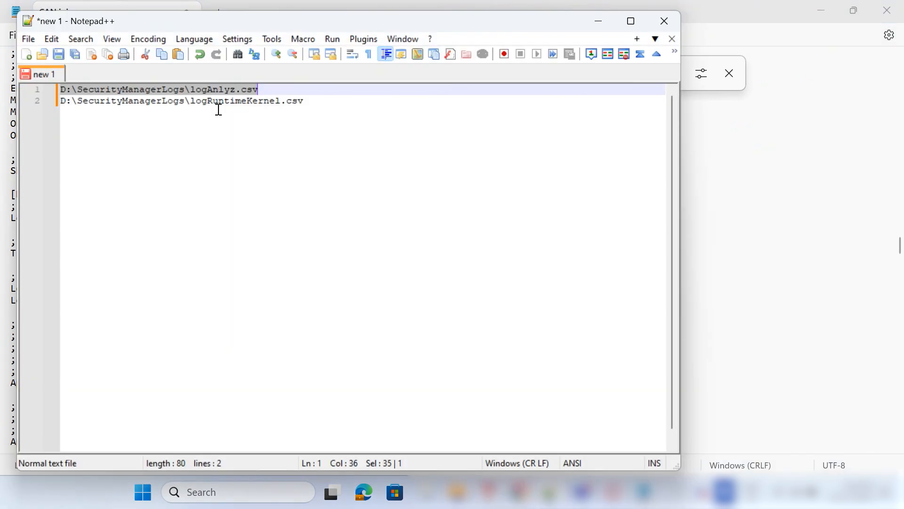
{"action": "left_click_drag", "start_coordinate": [306, 102], "coordinate": [60, 100]}
{"action": "key", "text": "ctrl+c"}
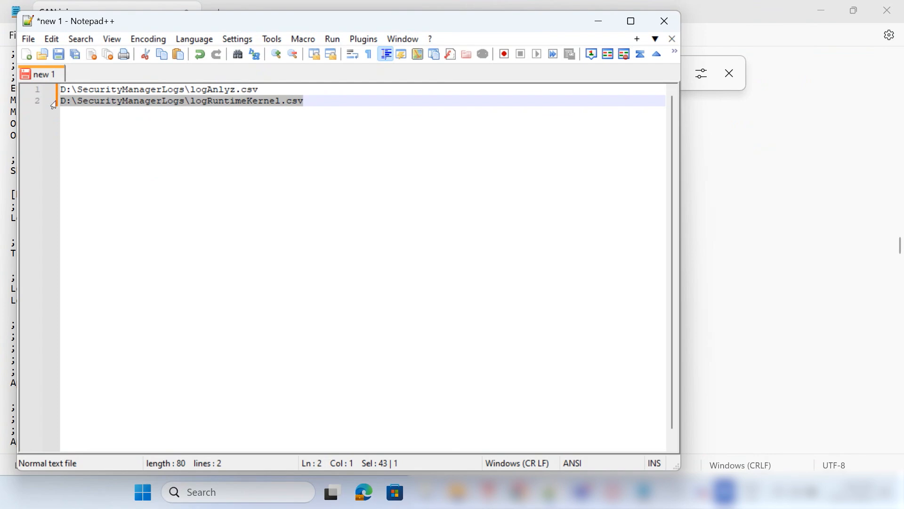
{"action": "left_click", "coordinate": [803, 252]}
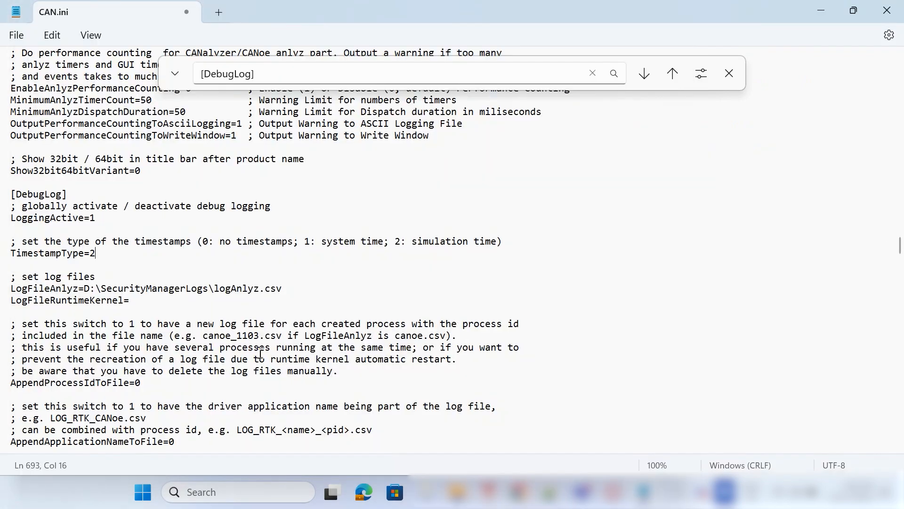
{"action": "left_click", "coordinate": [143, 300]}
{"action": "key", "text": "ctrl+v"}
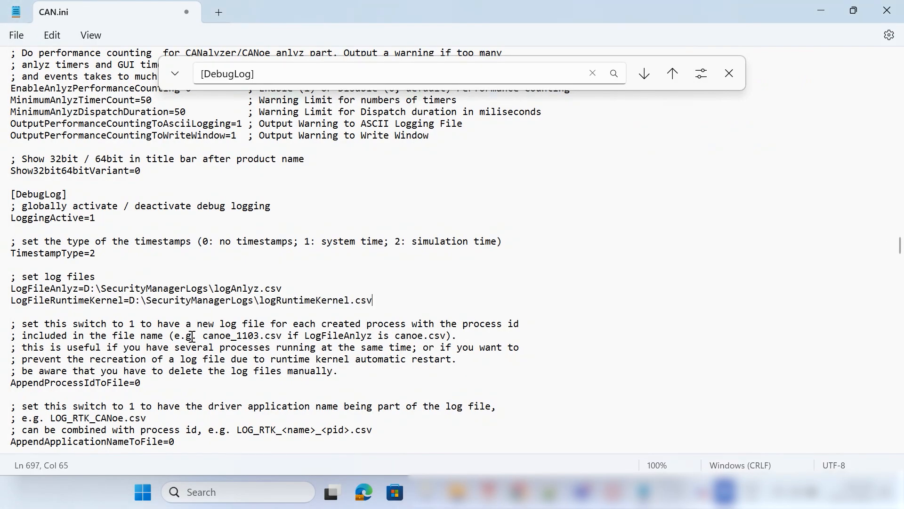
- Change the log level of the Security component, LogLevel19, in the log levels list of CAN.ini
{"action": "scroll", "coordinate": [194, 342], "scroll_direction": "down", "scroll_amount": 7}
{"action": "scroll", "coordinate": [194, 342], "scroll_direction": "down", "scroll_amount": 7}
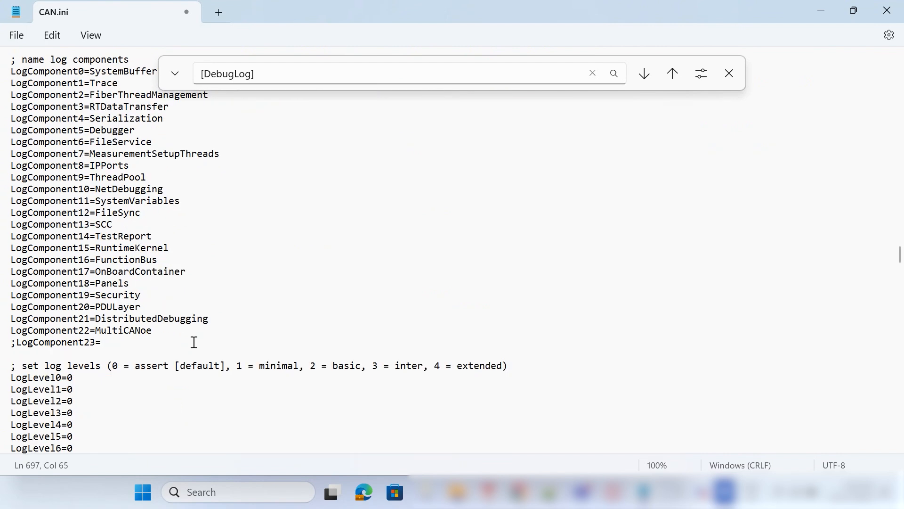
{"action": "scroll", "coordinate": [75, 311], "scroll_direction": "down", "scroll_amount": 4}
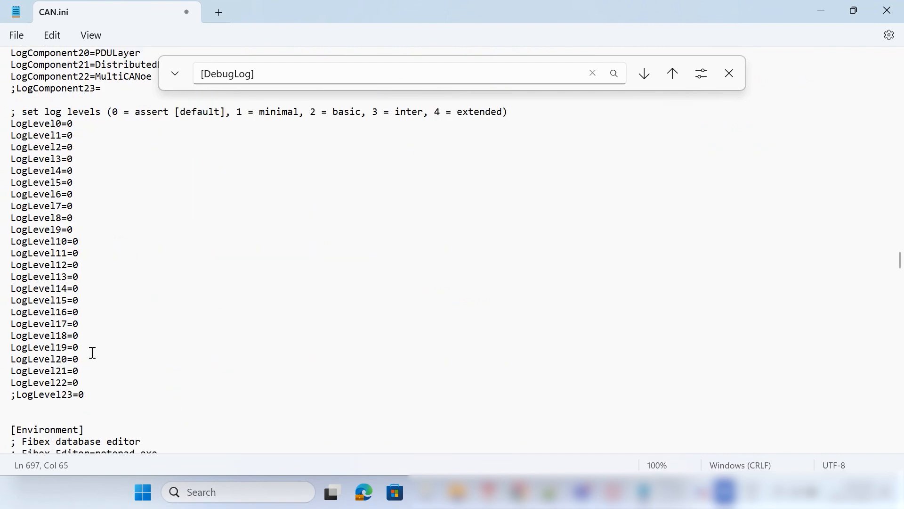
{"action": "left_click", "coordinate": [93, 346]}
{"action": "key", "text": "BackSpace"}
{"action": "scroll", "coordinate": [155, 393], "scroll_direction": "down", "scroll_amount": 1}
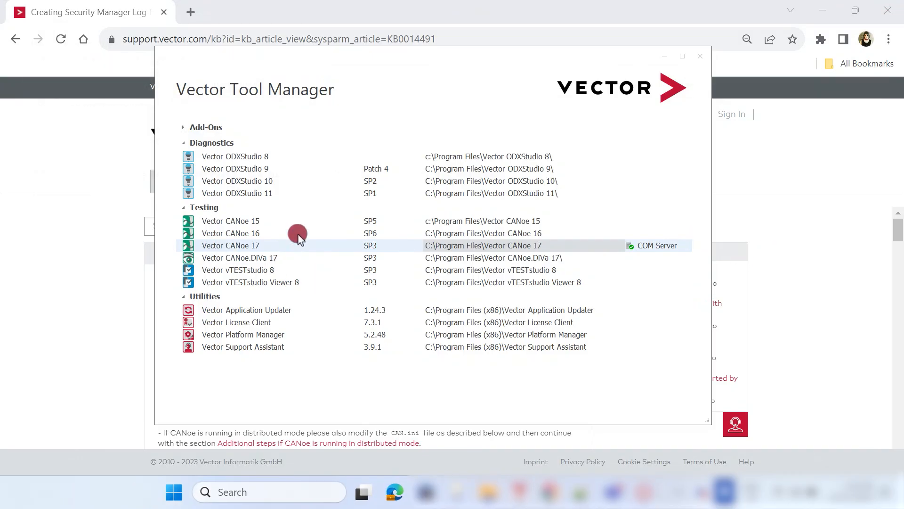
- Launch Vector CANoe 17 from Vector Tool Manager, accepting the disclaimer and the activated license options
{"action": "left_click", "coordinate": [255, 247]}
{"action": "double_click", "coordinate": [255, 247]}
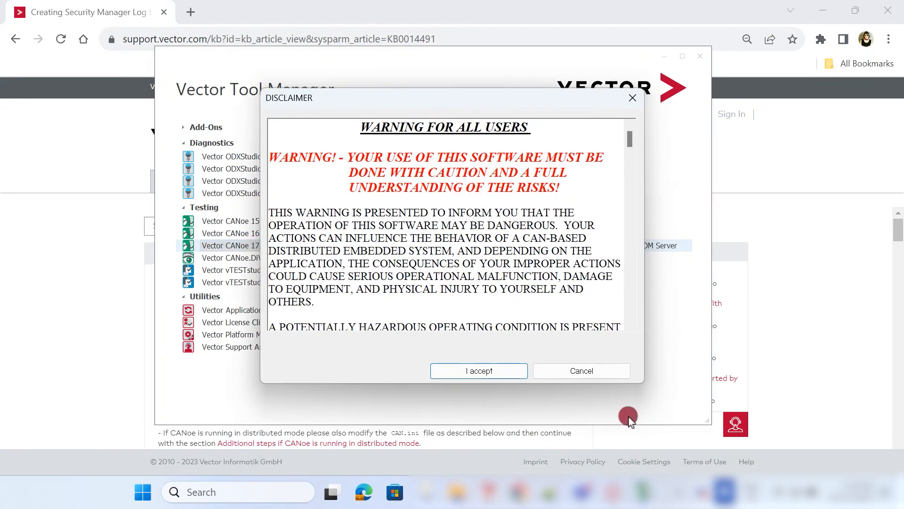
{"action": "left_click", "coordinate": [484, 375]}
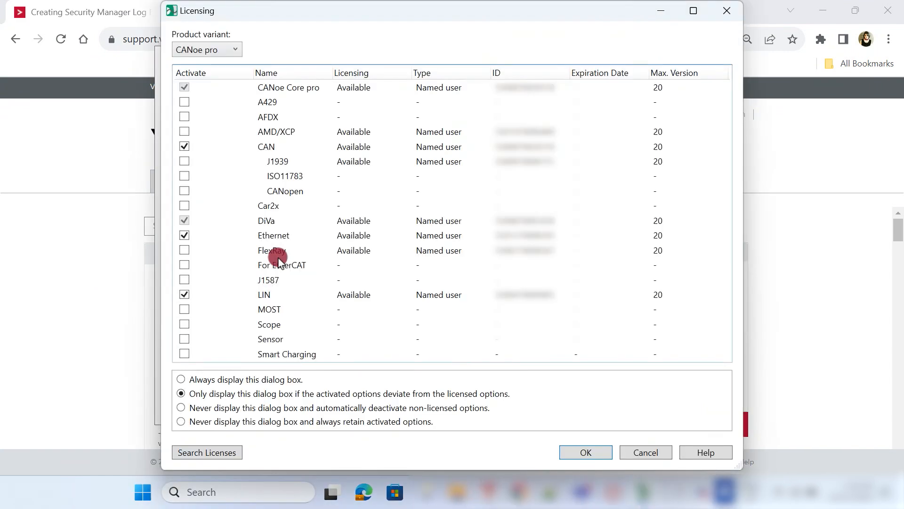
{"action": "left_click", "coordinate": [584, 453]}
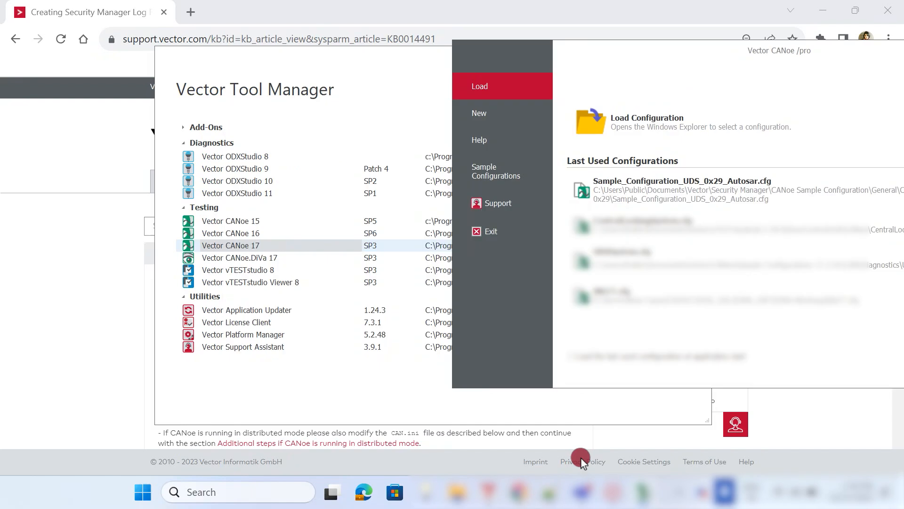
- Load the last used configuration Sample_Configuration_UDS_0x29_Autosar.cfg and maximize the CANoe window
{"action": "left_click", "coordinate": [693, 193]}
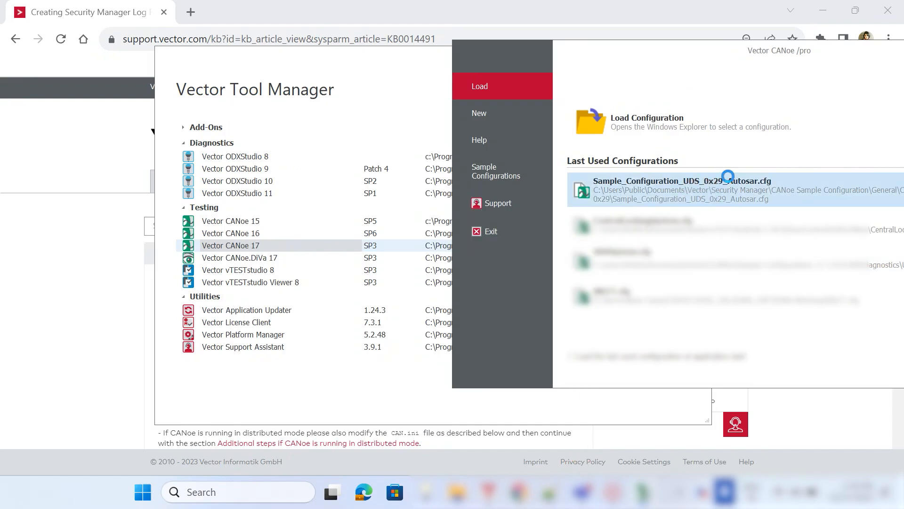
{"action": "left_click_drag", "start_coordinate": [821, 68], "coordinate": [556, 42]}
{"action": "left_click", "coordinate": [836, 42]}
{"action": "left_click", "coordinate": [484, 127]}
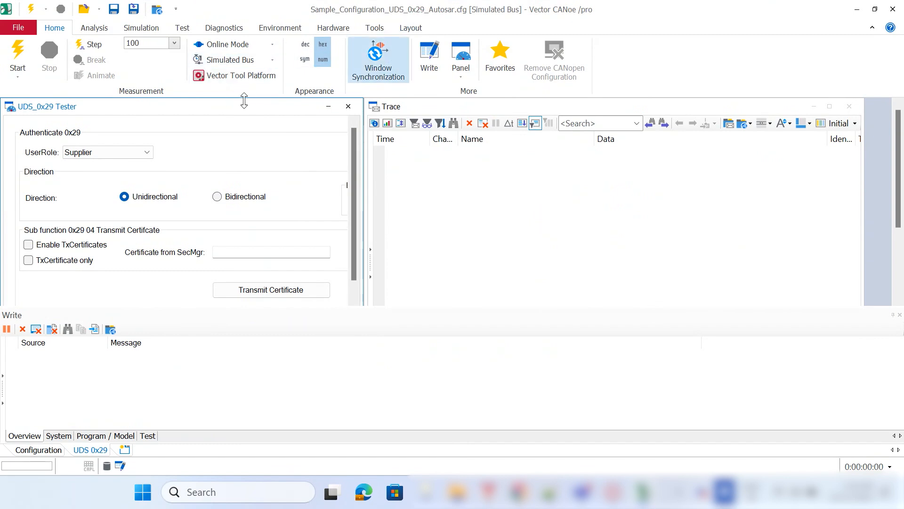
- Start the measurement and authenticate unidirectionally as Supplier in the UDS_0x29 Tester panel
{"action": "left_click", "coordinate": [19, 54]}
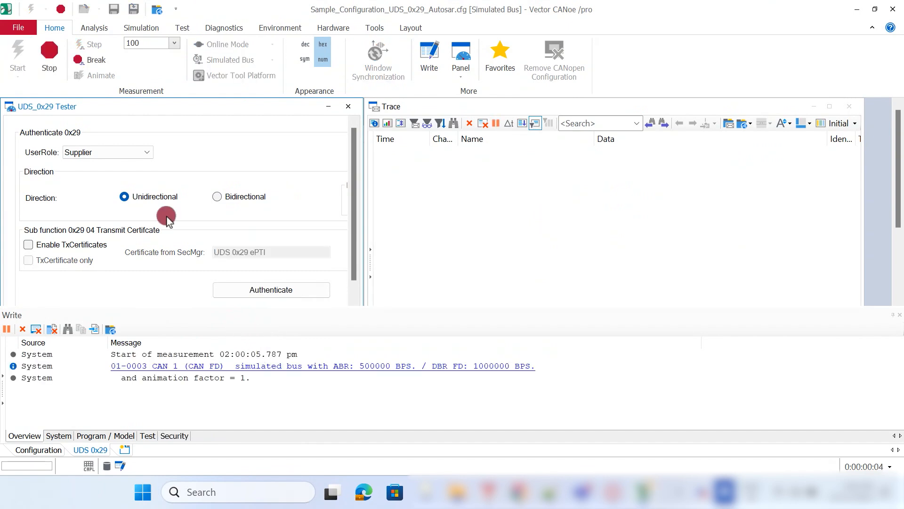
{"action": "scroll", "coordinate": [263, 238], "scroll_direction": "down", "scroll_amount": 2}
{"action": "left_click", "coordinate": [263, 238]}
{"action": "scroll", "coordinate": [261, 239], "scroll_direction": "down", "scroll_amount": 4}
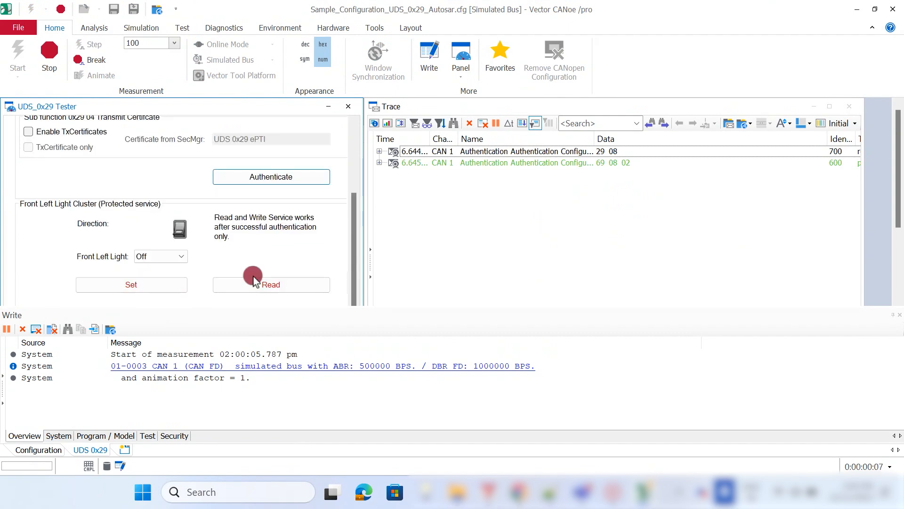
- Set the Front Left Light to High_Beam in the protected light cluster service
{"action": "left_click", "coordinate": [170, 209]}
{"action": "left_click", "coordinate": [174, 242]}
{"action": "left_click", "coordinate": [186, 235]}
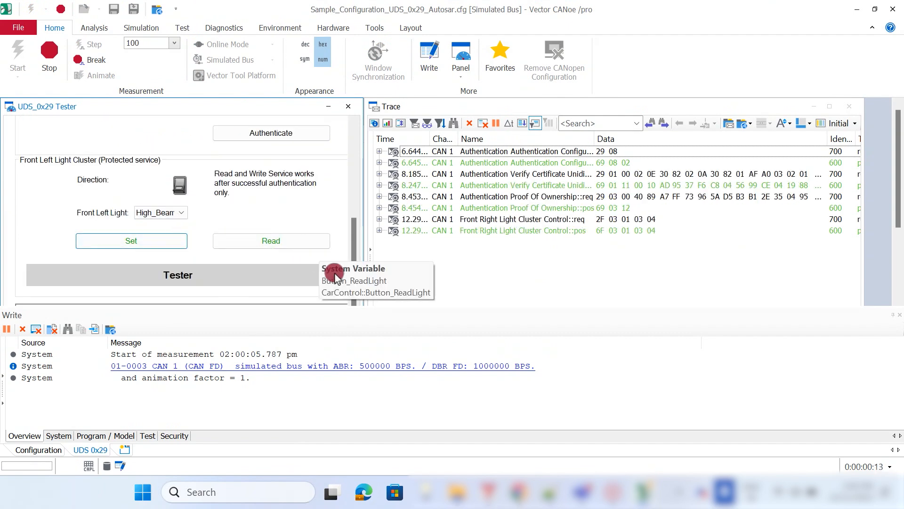
- Enlarge the UDS_0x29 Tester panel area and read the front left light status from the ECU
{"action": "left_click_drag", "start_coordinate": [347, 303], "coordinate": [335, 396]}
{"action": "scroll", "coordinate": [330, 339], "scroll_direction": "up", "scroll_amount": 1}
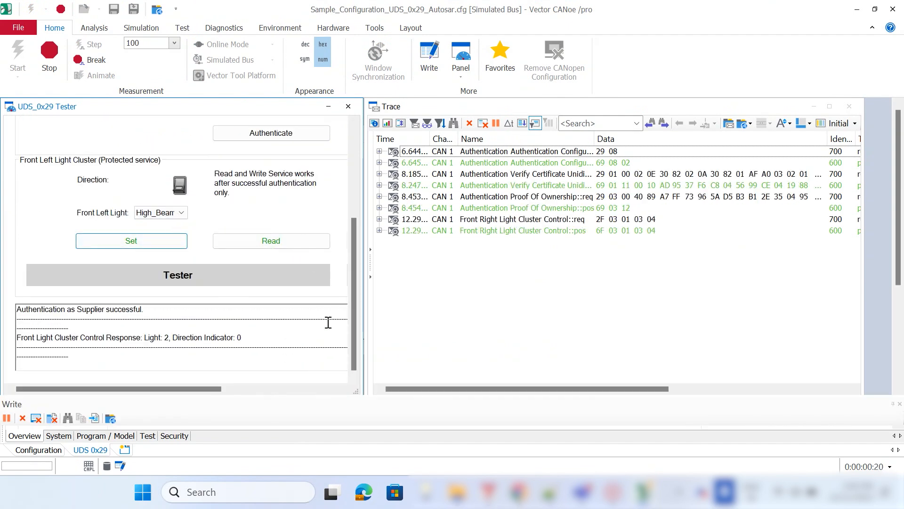
{"action": "left_click", "coordinate": [313, 241]}
- Deauthenticate the tester from the ECU in the UDS_0x29 Tester panel
{"action": "left_click_drag", "start_coordinate": [213, 390], "coordinate": [362, 386]}
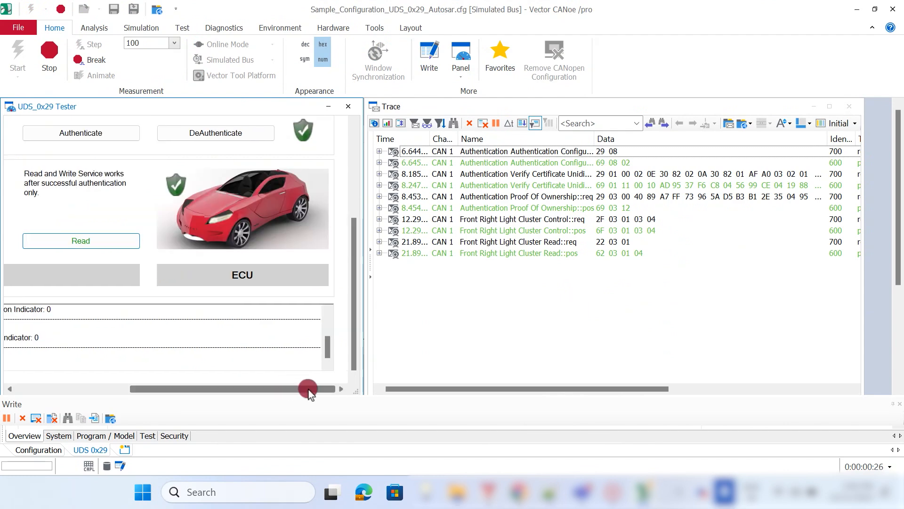
{"action": "scroll", "coordinate": [227, 150], "scroll_direction": "up", "scroll_amount": 3}
{"action": "left_click", "coordinate": [226, 289]}
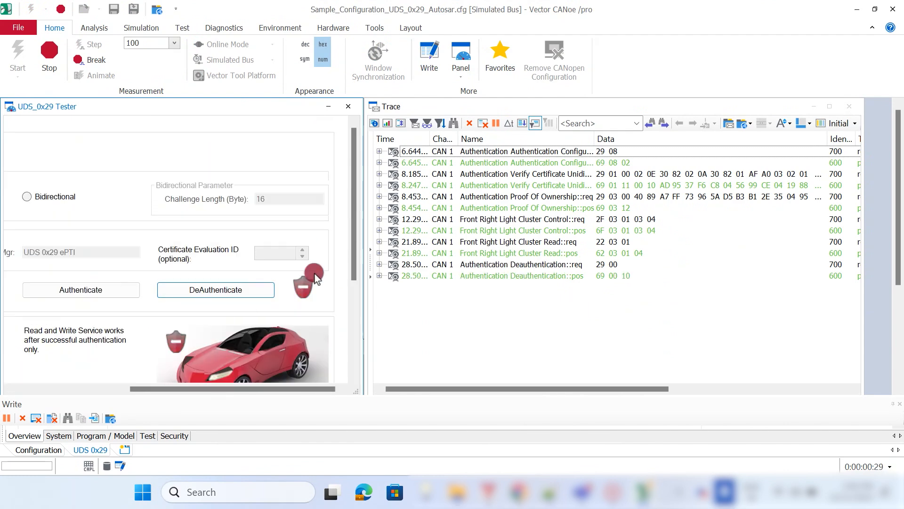
- Stop the measurement and view the security profile assigned to the CAN network in the Security Configuration
{"action": "left_click", "coordinate": [142, 28]}
{"action": "left_click", "coordinate": [60, 9]}
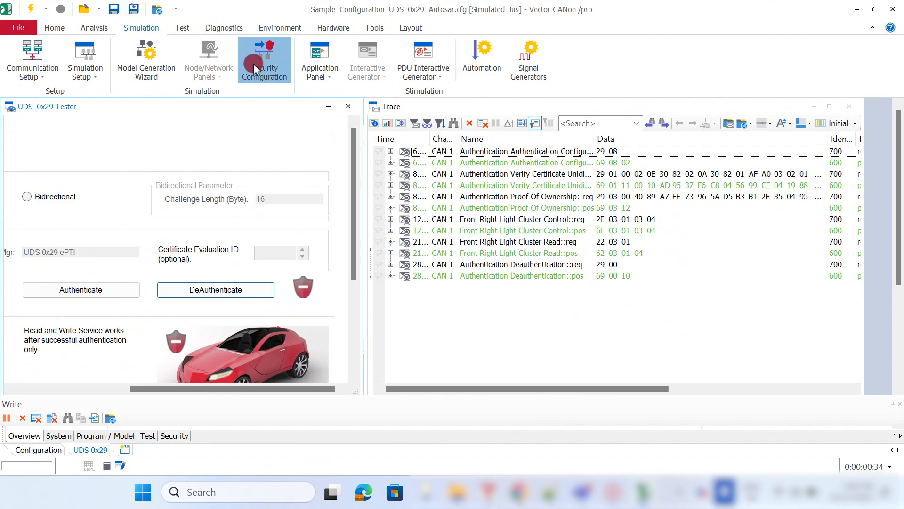
{"action": "left_click", "coordinate": [254, 66]}
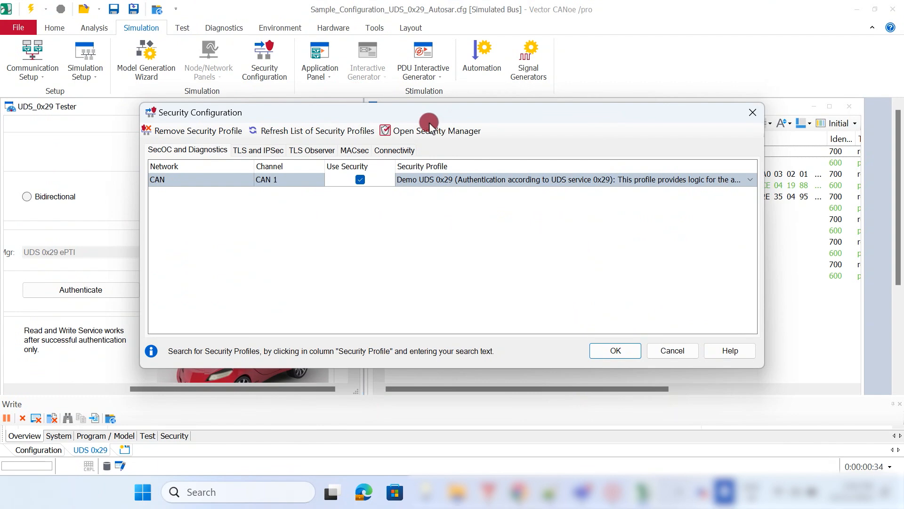
{"action": "left_click", "coordinate": [673, 351]}
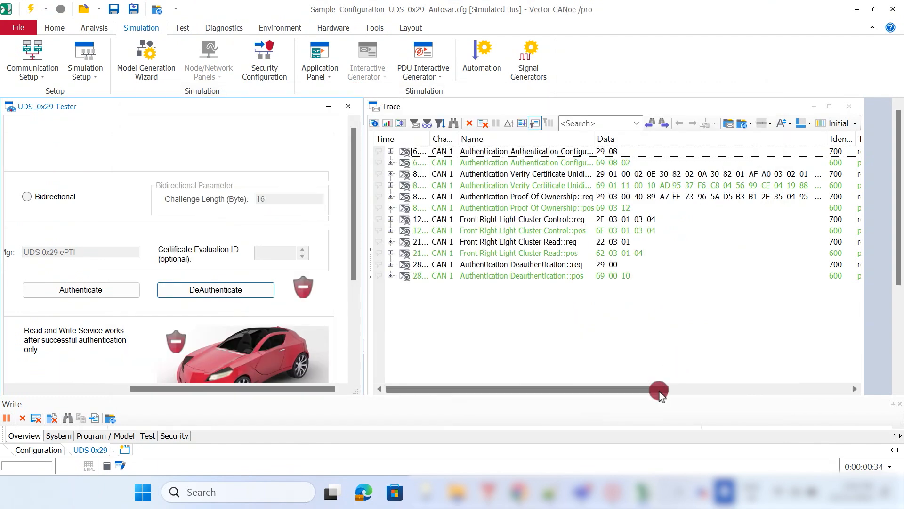
- Switch to the SecurityManagerLogs folder, view logAnlyz.csv as read-only in Excel, and close it
{"action": "left_click", "coordinate": [457, 491]}
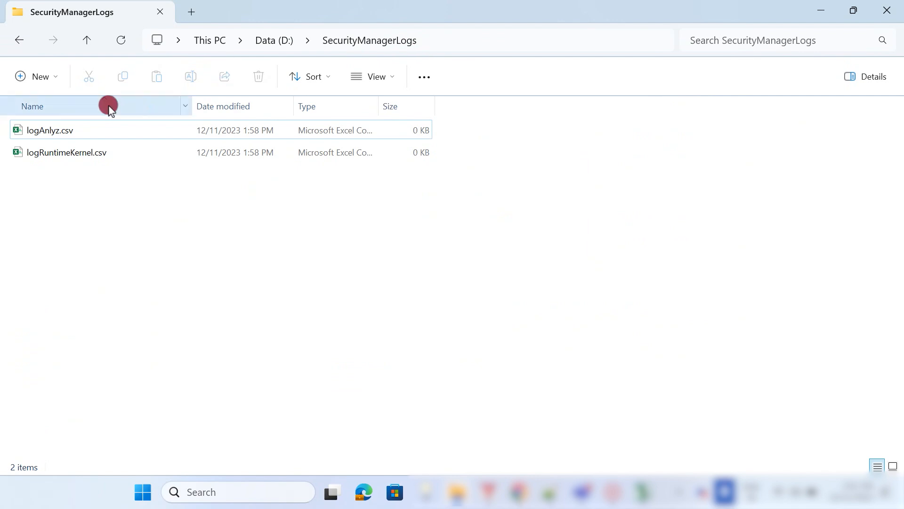
{"action": "left_click", "coordinate": [90, 138]}
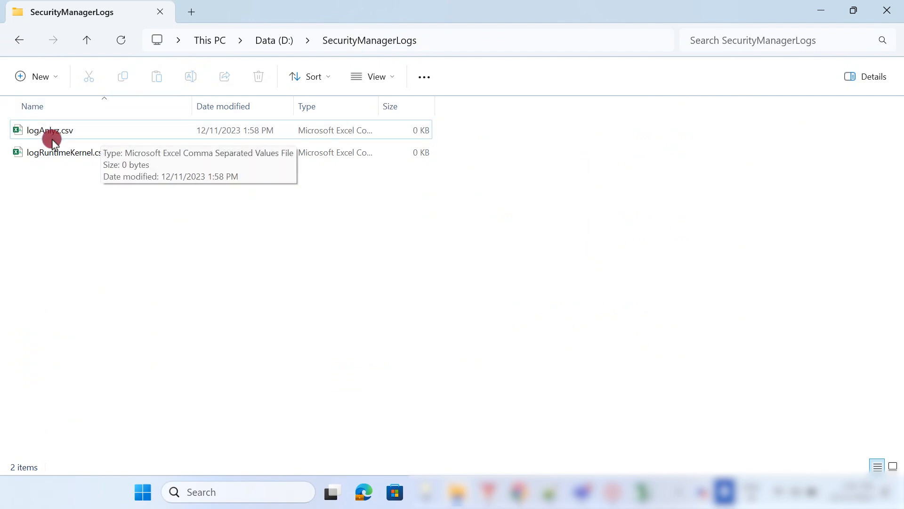
{"action": "left_click", "coordinate": [51, 166]}
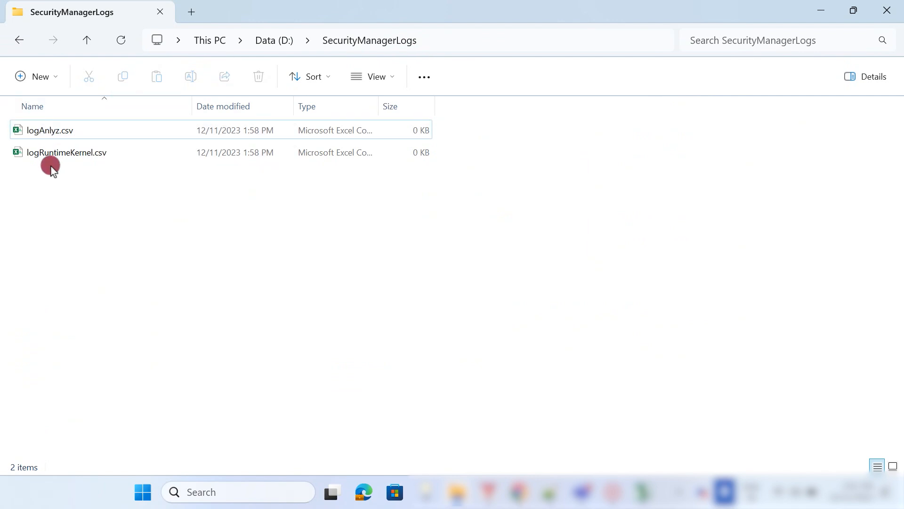
{"action": "left_click", "coordinate": [94, 133]}
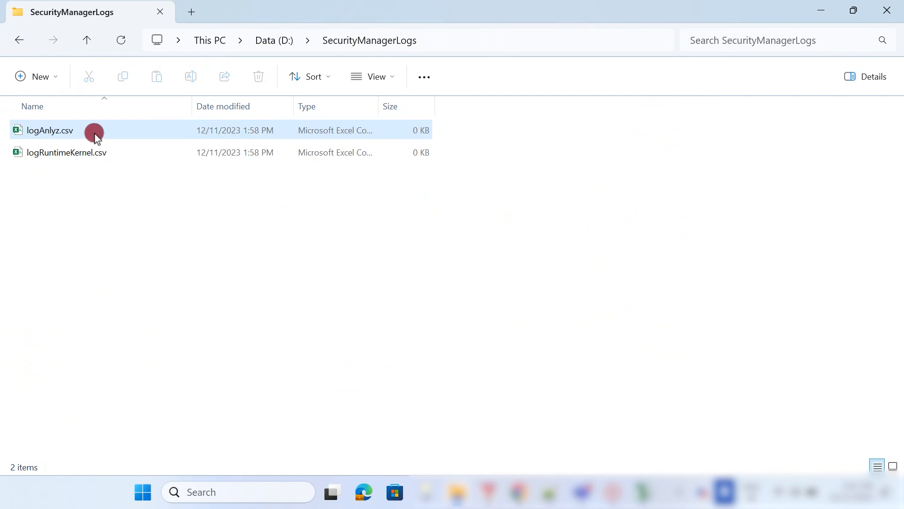
{"action": "double_click", "coordinate": [94, 134]}
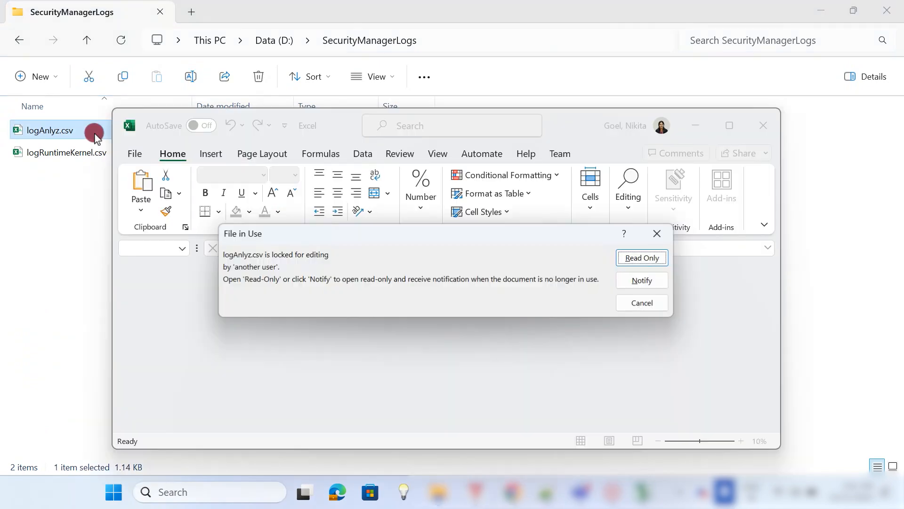
{"action": "left_click", "coordinate": [652, 259]}
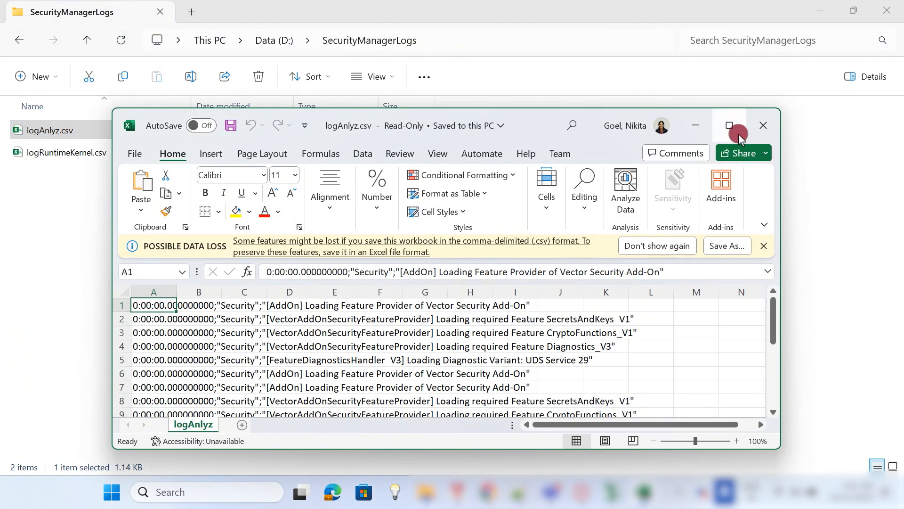
{"action": "left_click", "coordinate": [737, 133]}
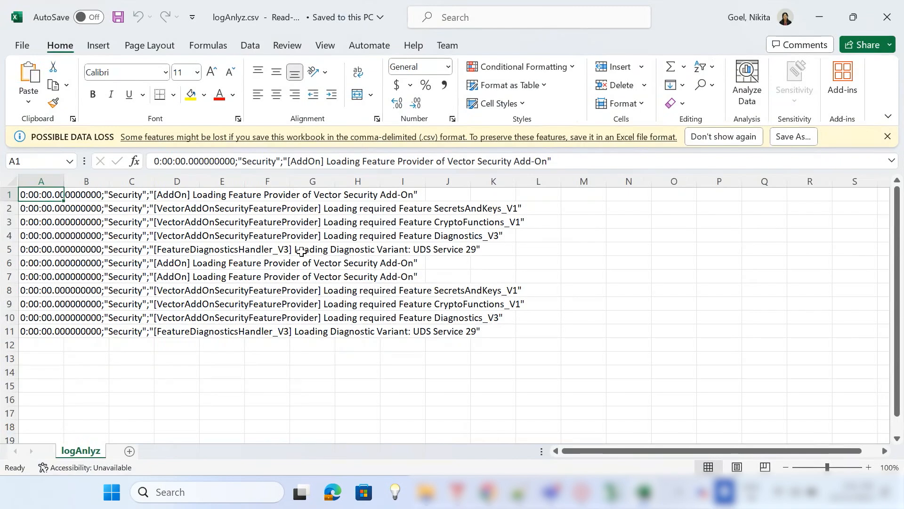
{"action": "left_click", "coordinate": [893, 27]}
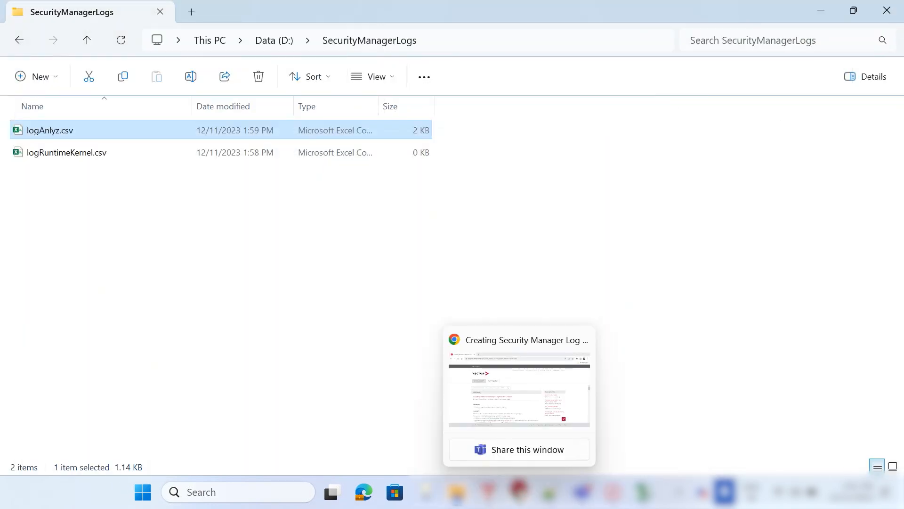
- Close the CANoe window with the UDS 0x29 sample configuration
{"action": "mouse_move", "coordinate": [558, 491]}
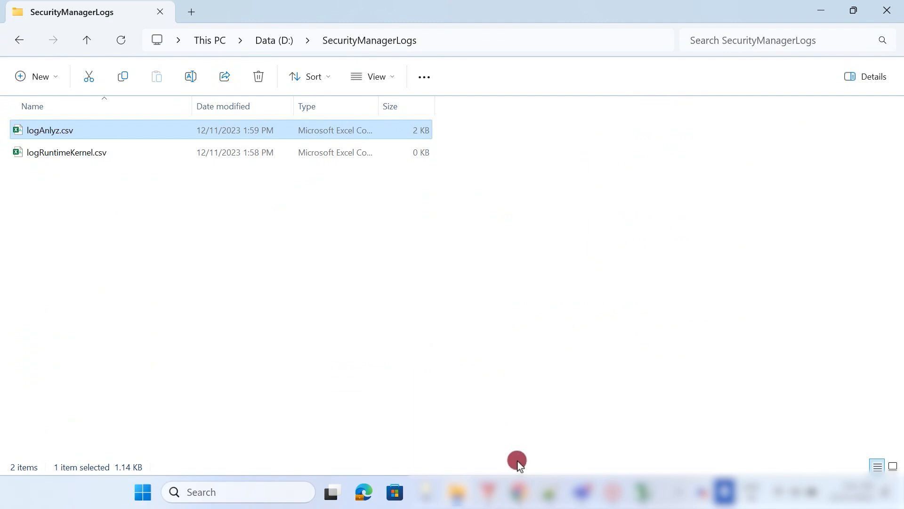
{"action": "mouse_move", "coordinate": [517, 504]}
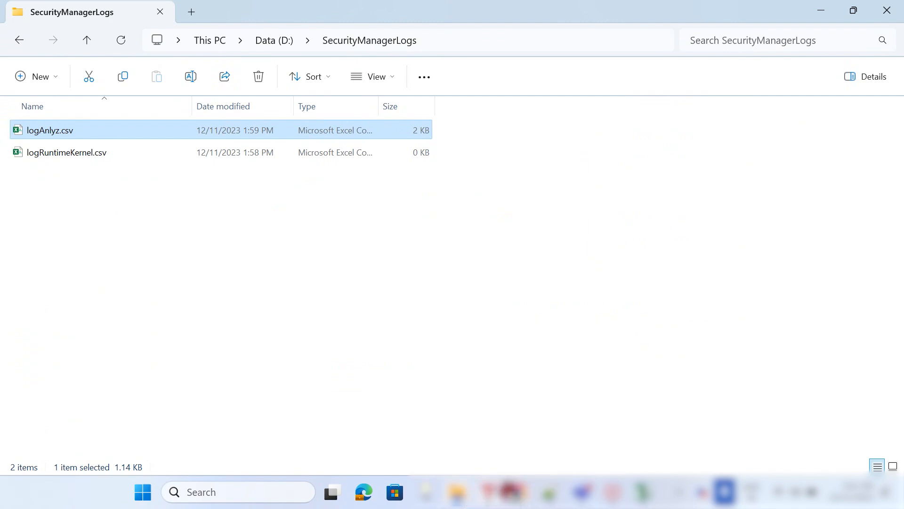
{"action": "mouse_move", "coordinate": [650, 505]}
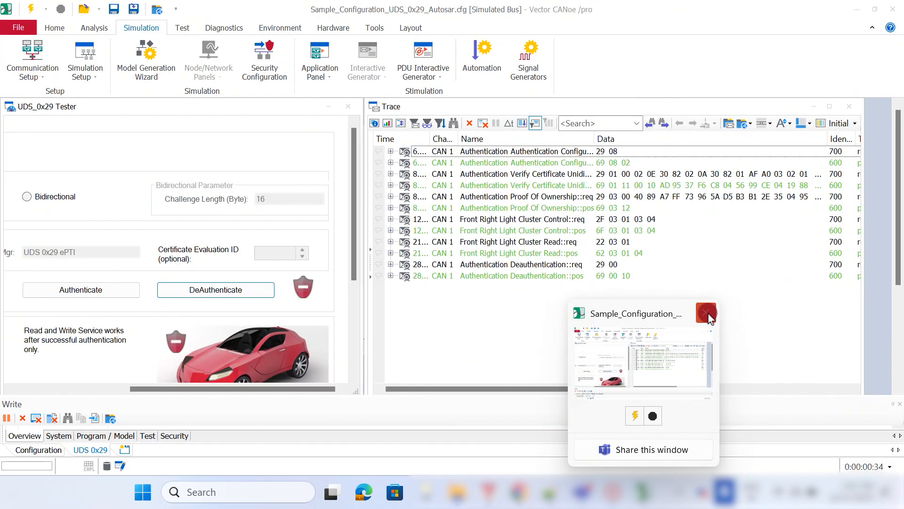
{"action": "left_click", "coordinate": [706, 312]}
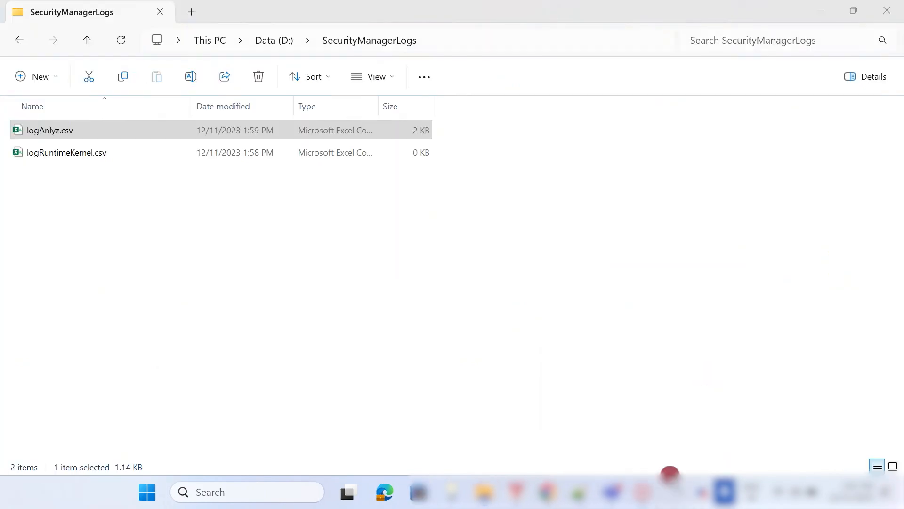
- Open the CAN.ini file of CANoe 17 from Vector Tool Manager and close the duplicate copy
{"action": "left_click", "coordinate": [524, 500]}
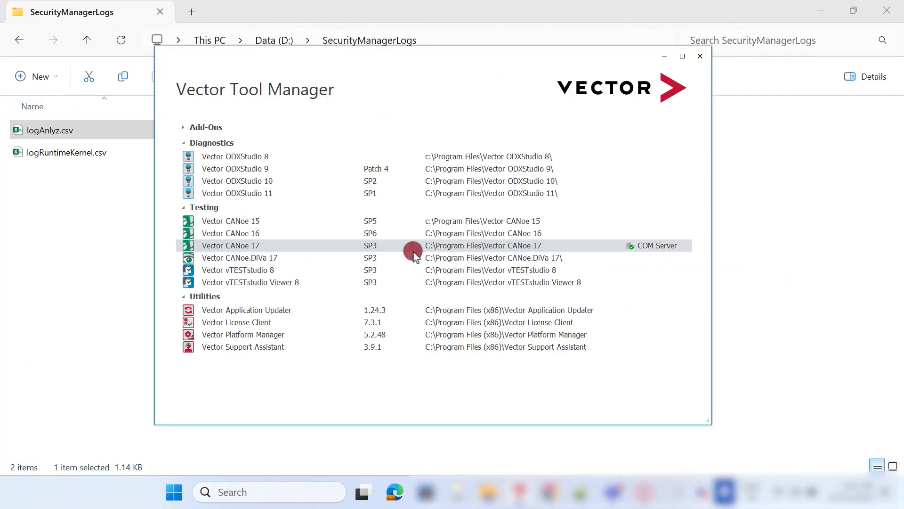
{"action": "right_click", "coordinate": [505, 248]}
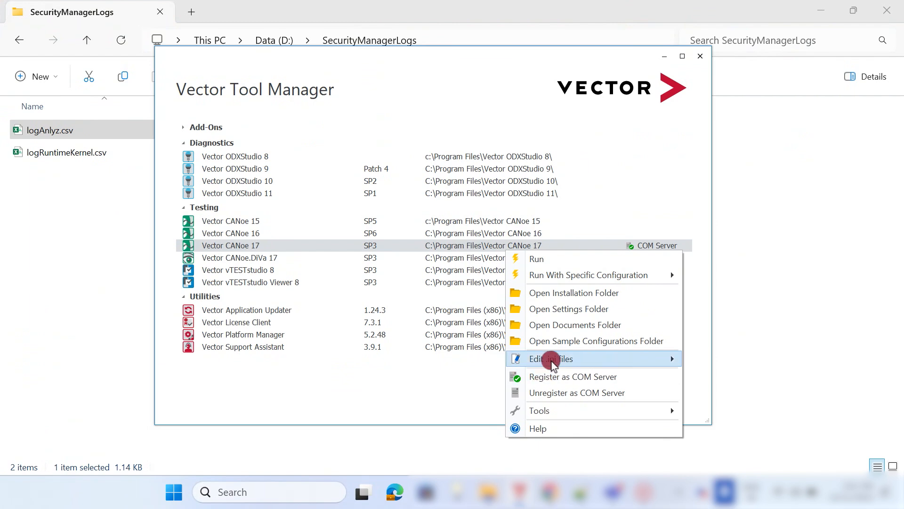
{"action": "mouse_move", "coordinate": [551, 358]}
{"action": "left_click", "coordinate": [723, 361]}
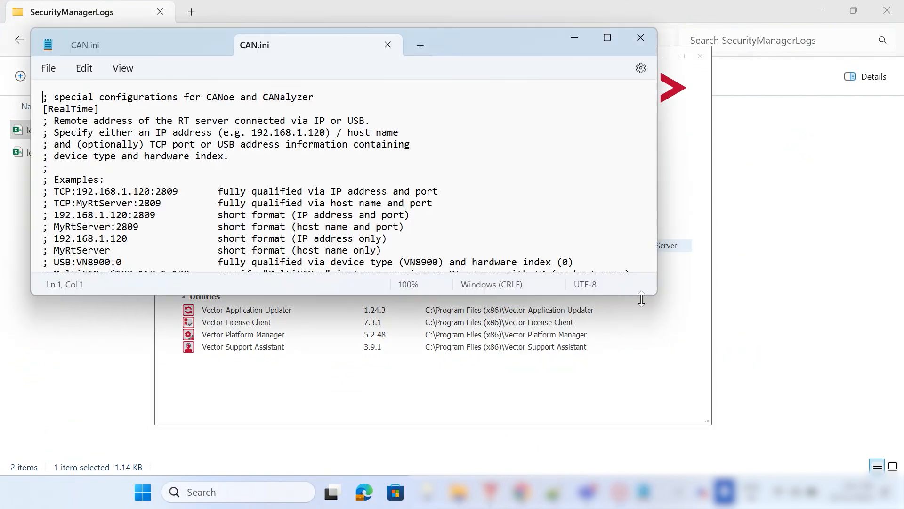
{"action": "left_click", "coordinate": [607, 38]}
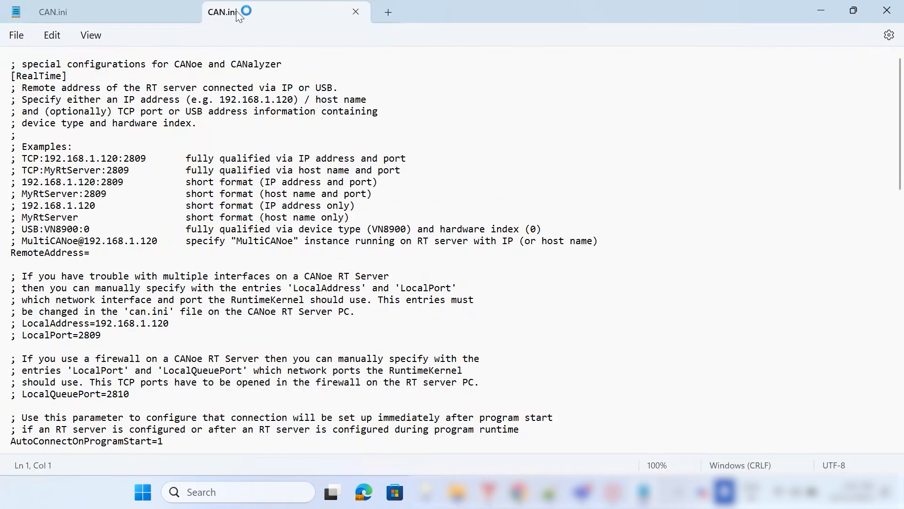
{"action": "left_click", "coordinate": [191, 11]}
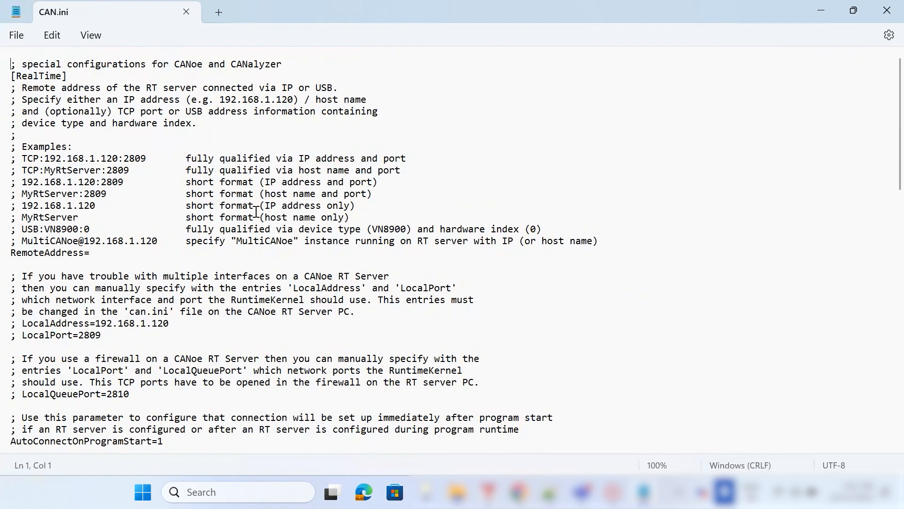
- Set LoggingActive to 0 under [DebugLog] in CAN.ini, save the file and close it
{"action": "key", "text": "ctrl+f"}
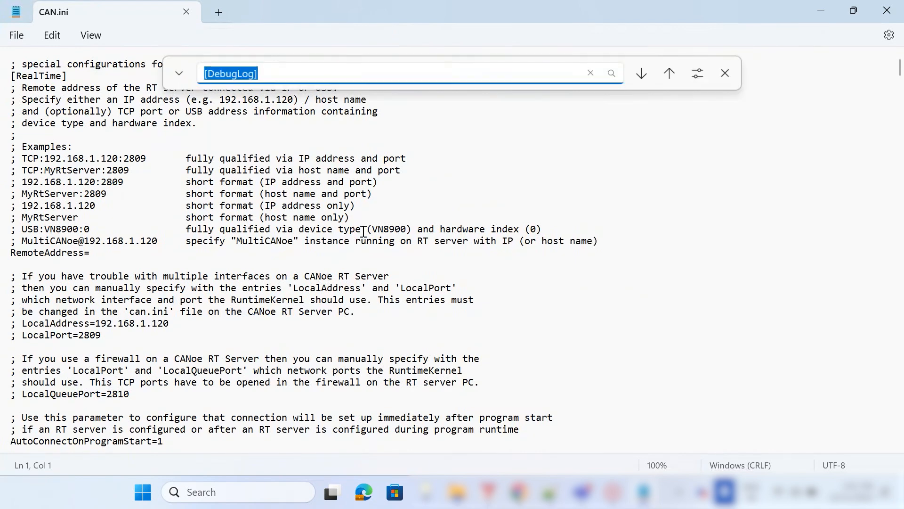
{"action": "key", "text": "Return"}
{"action": "scroll", "coordinate": [236, 207], "scroll_direction": "down", "scroll_amount": 3}
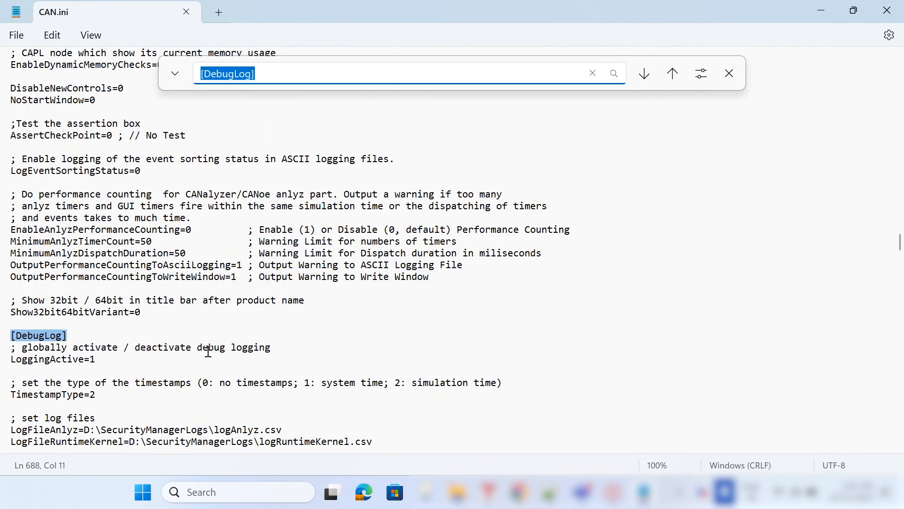
{"action": "left_click", "coordinate": [110, 362]}
{"action": "key", "text": "BackSpace"}
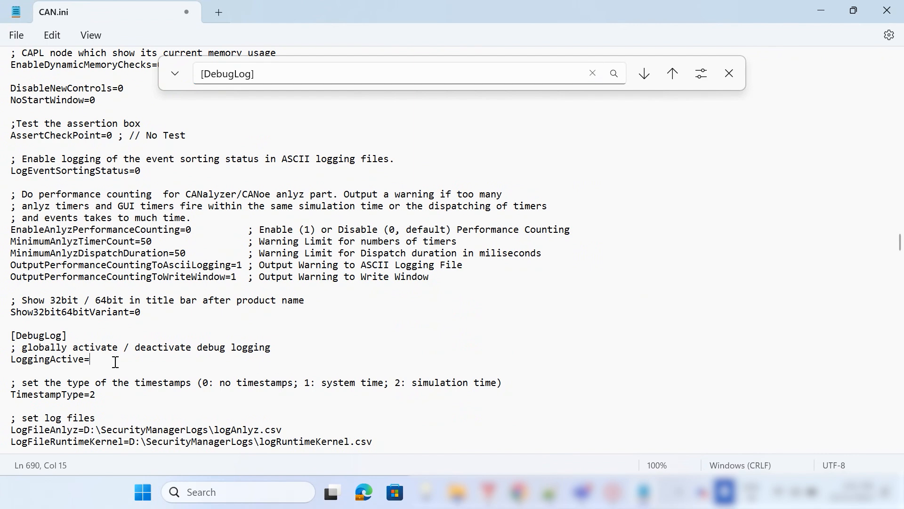
{"action": "key", "text": "ctrl+s"}
{"action": "left_click", "coordinate": [886, 10]}
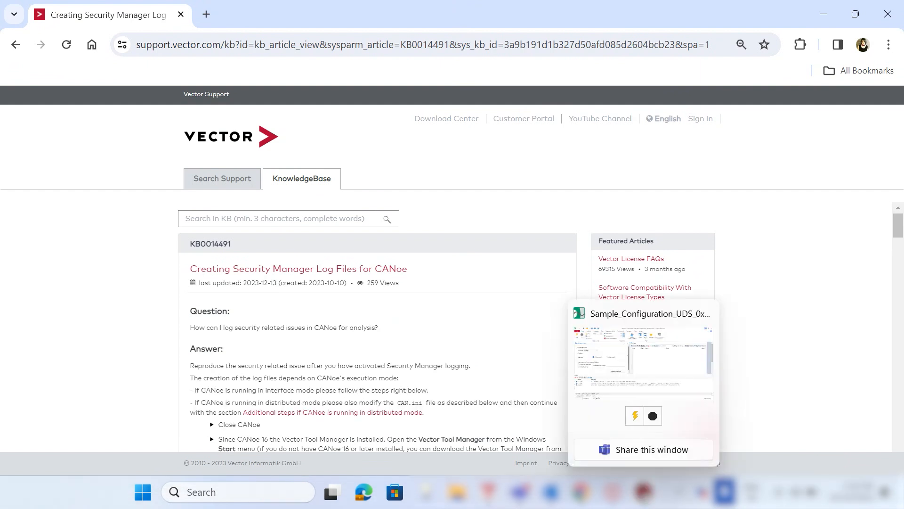
- Switch to CANoe, confirm 32-bit RT Kernel as the execution environment in the general measurement options, and close CANoe
{"action": "left_click", "coordinate": [643, 492]}
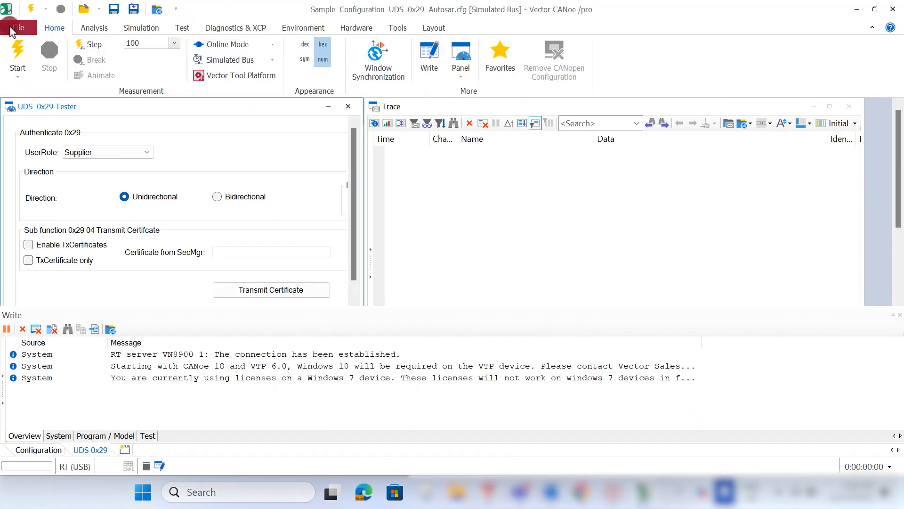
{"action": "left_click", "coordinate": [12, 30]}
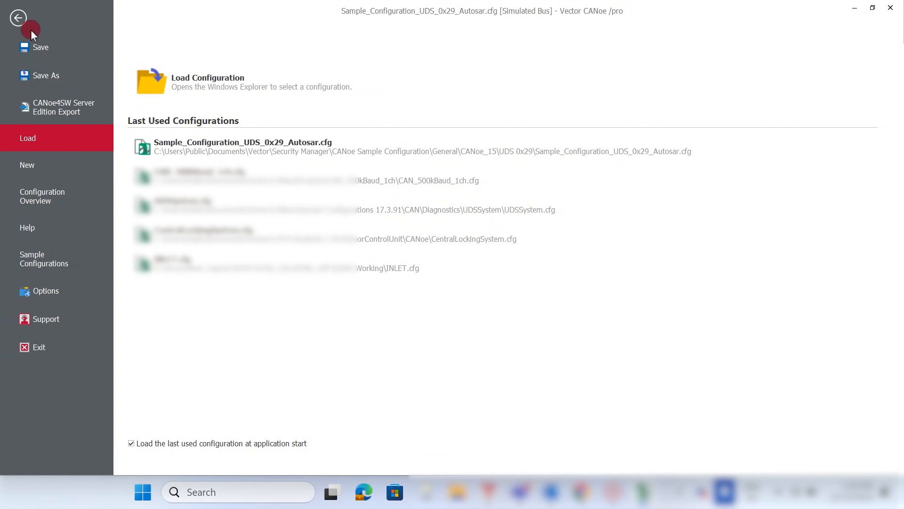
{"action": "left_click", "coordinate": [67, 295]}
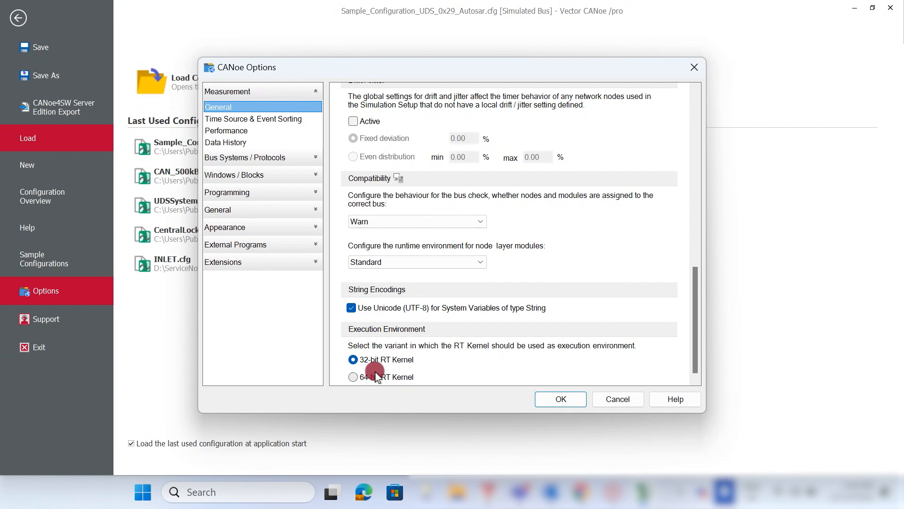
{"action": "left_click", "coordinate": [562, 400]}
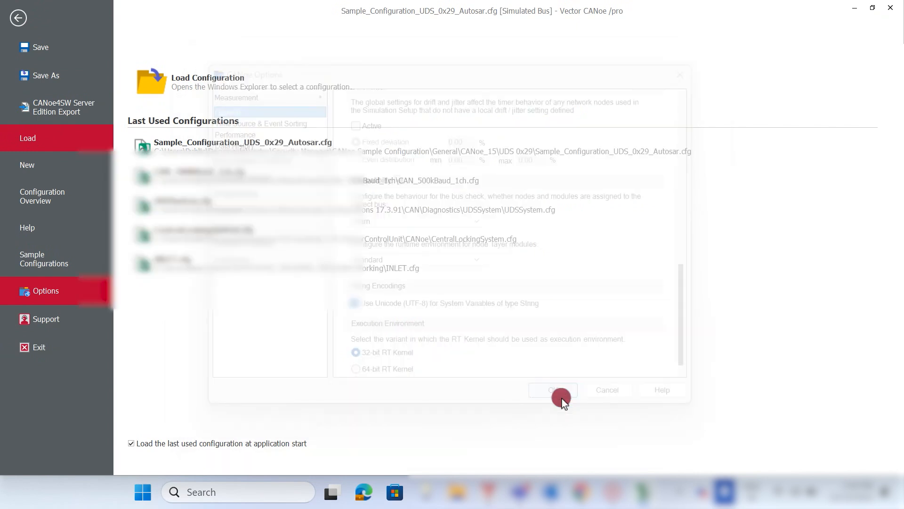
{"action": "left_click", "coordinate": [894, 9]}
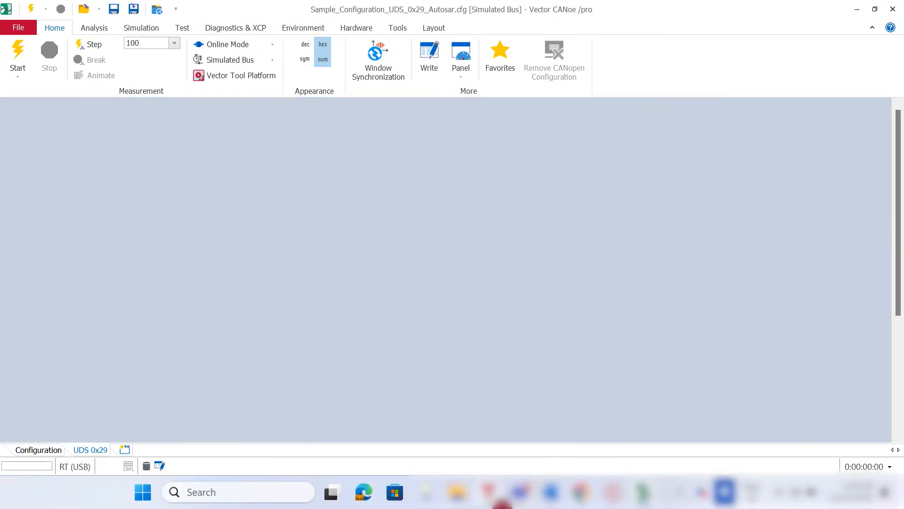
- Switch to Vector Tool Manager and open the CAN.ini file of CANoe 17 in a maximized window
{"action": "mouse_move", "coordinate": [498, 503]}
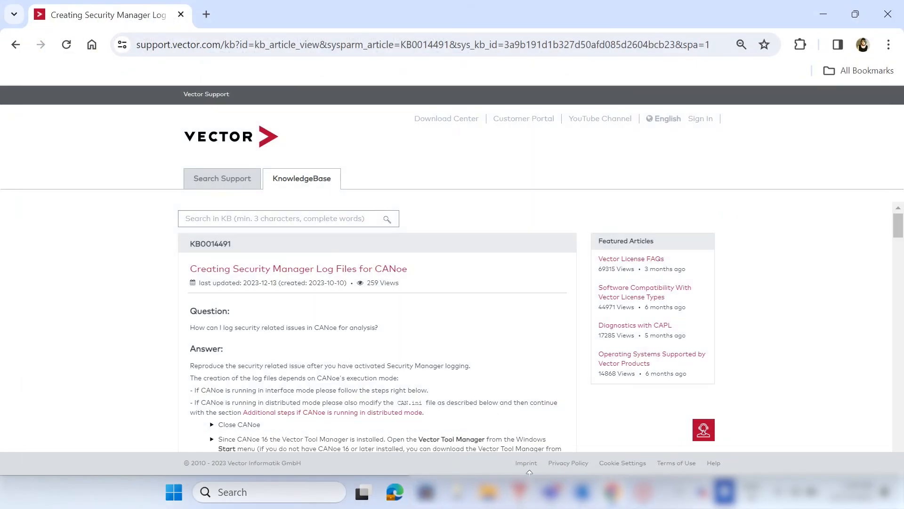
{"action": "mouse_move", "coordinate": [522, 500]}
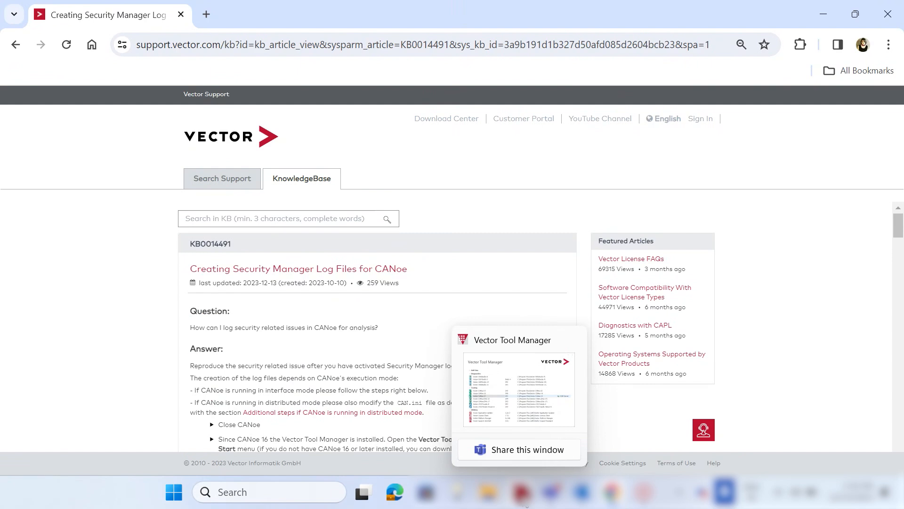
{"action": "left_click", "coordinate": [529, 403]}
{"action": "right_click", "coordinate": [516, 277]}
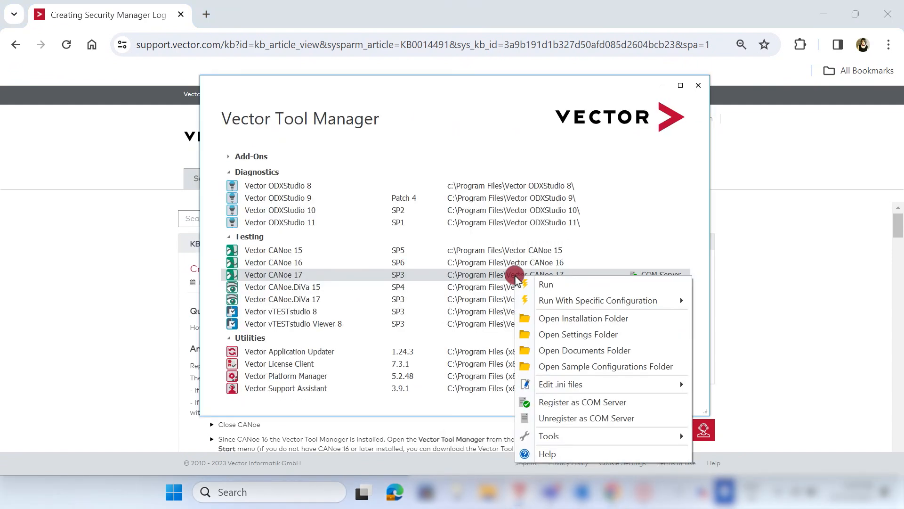
{"action": "mouse_move", "coordinate": [561, 382]}
{"action": "left_click", "coordinate": [726, 382]}
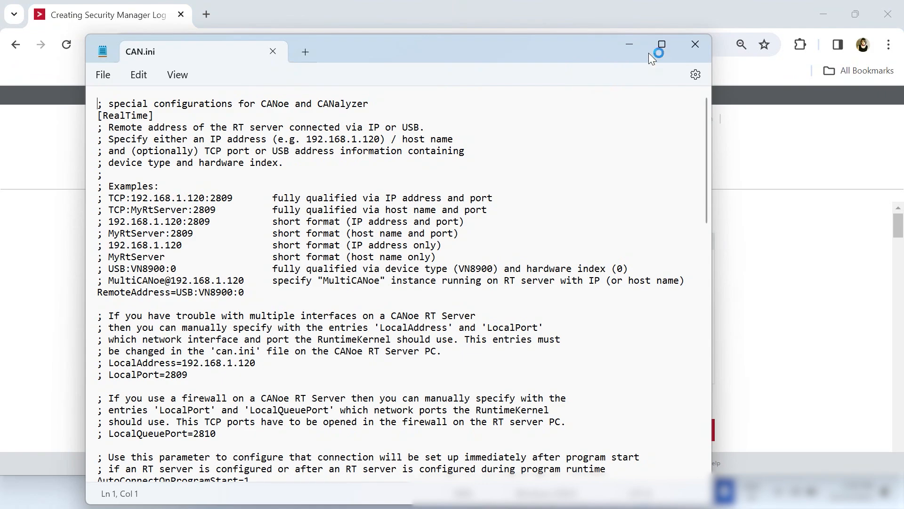
{"action": "left_click", "coordinate": [659, 46]}
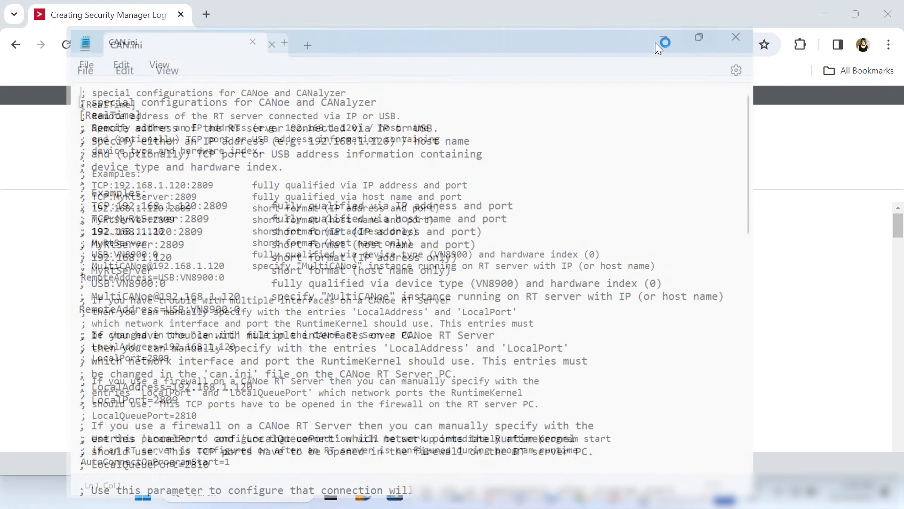
- Find LogFileRuntimeKernel in CAN.ini and set LoggingActive to 1 under [DebugLog]
{"action": "key", "text": "ctrl+f"}
{"action": "key", "text": "Return"}
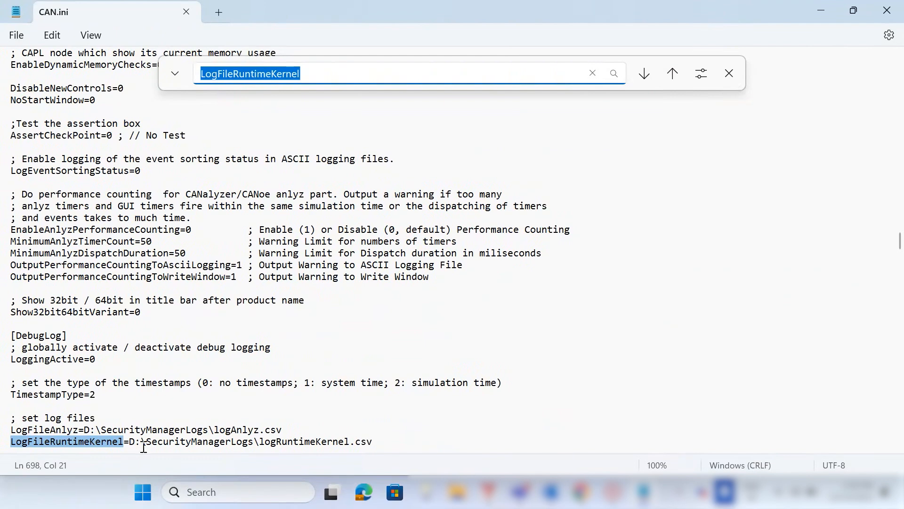
{"action": "scroll", "coordinate": [144, 446], "scroll_direction": "down", "scroll_amount": 1}
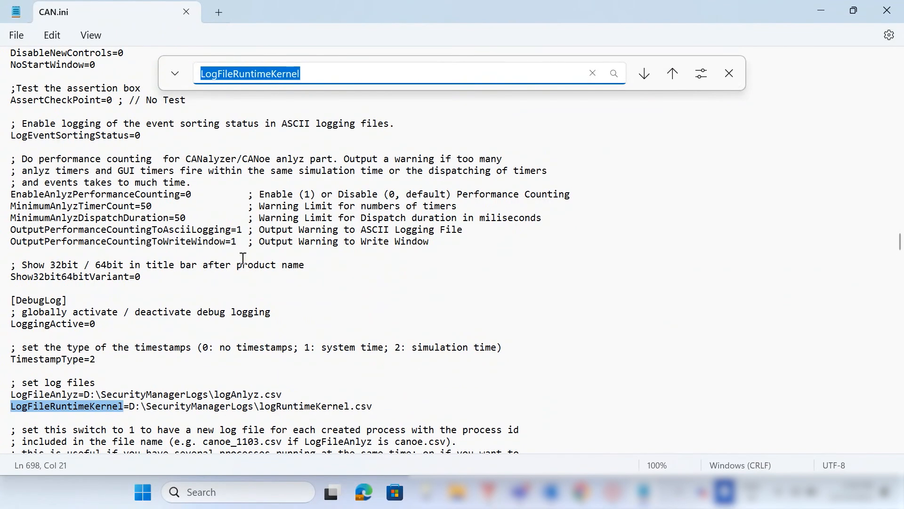
{"action": "left_click", "coordinate": [135, 325]}
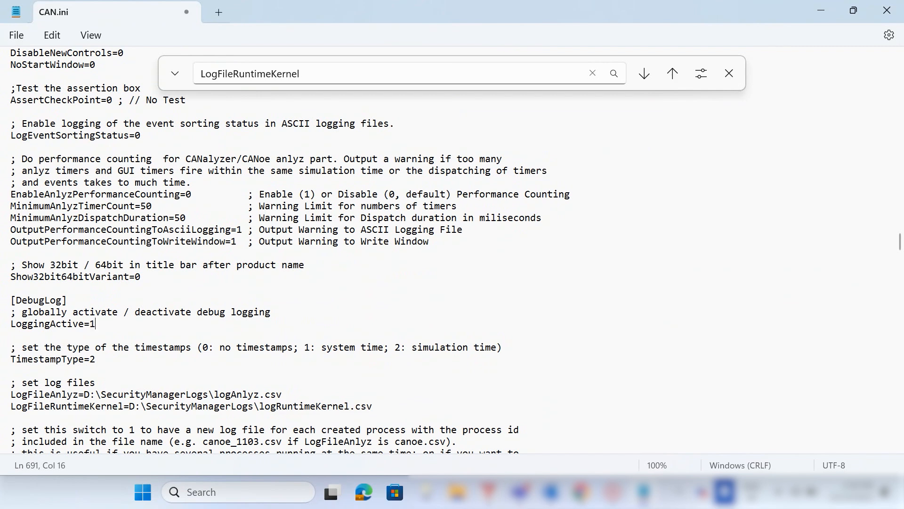
- Switch to the knowledge base article in the browser and copy the 32-bit LogFileRuntimeKernel path from the distributed-mode section
{"action": "scroll", "coordinate": [134, 373], "scroll_direction": "down", "scroll_amount": 1}
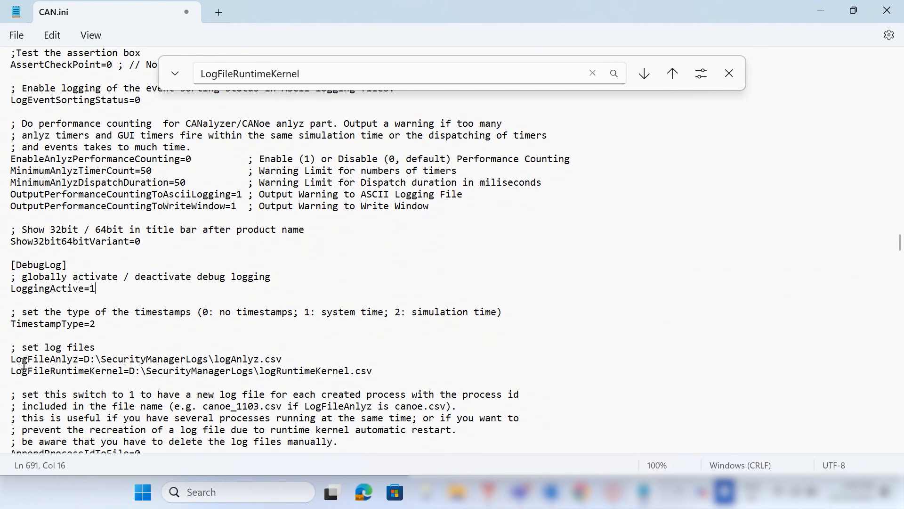
{"action": "left_click", "coordinate": [6, 374]}
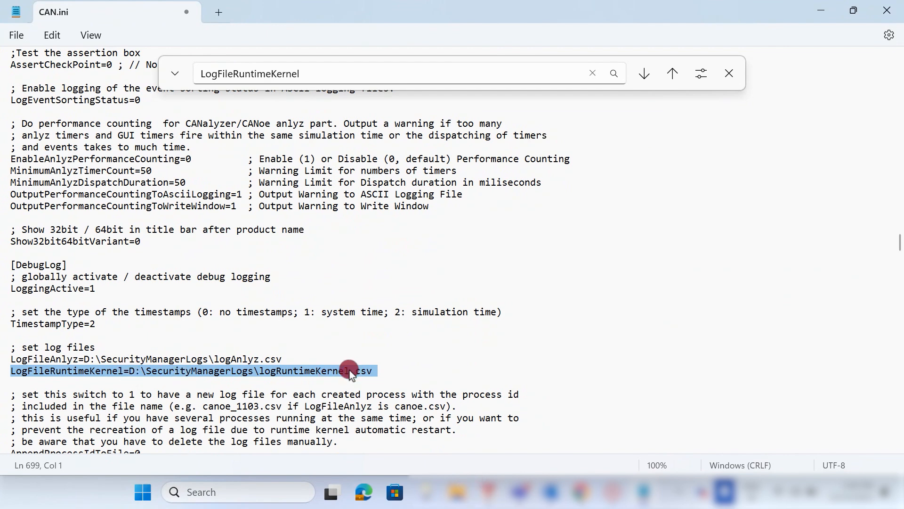
{"action": "left_click", "coordinate": [575, 490]}
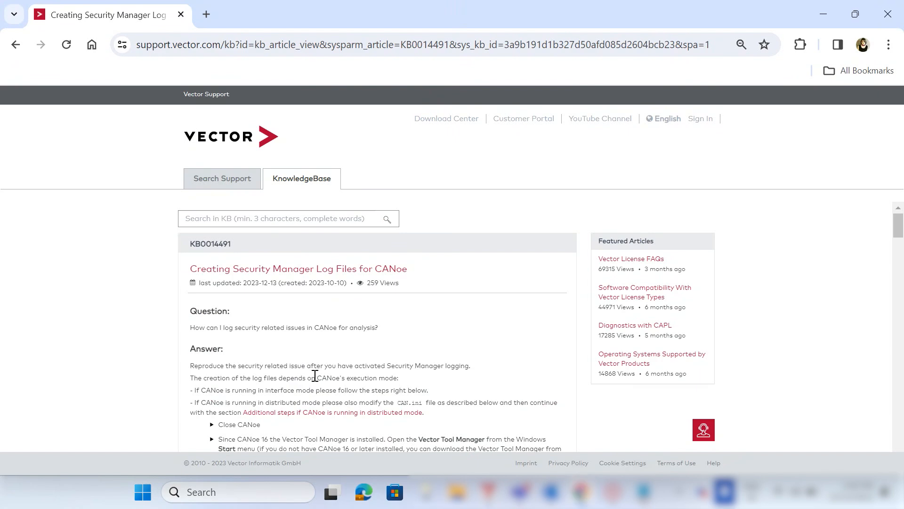
{"action": "scroll", "coordinate": [308, 371], "scroll_direction": "down", "scroll_amount": 20}
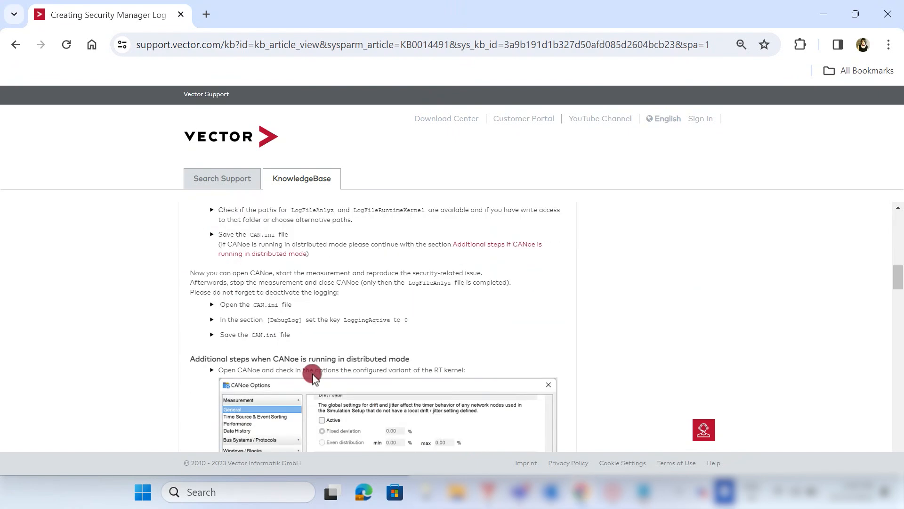
{"action": "scroll", "coordinate": [313, 378], "scroll_direction": "down", "scroll_amount": 2}
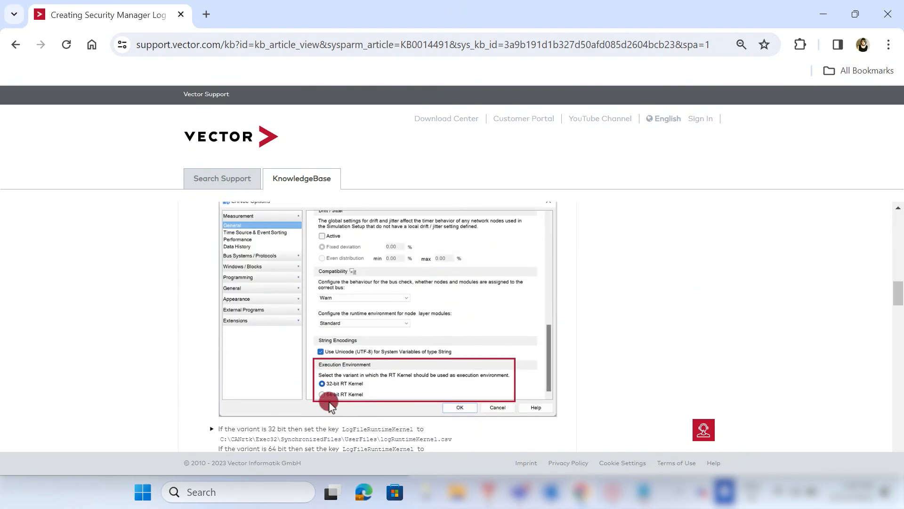
{"action": "scroll", "coordinate": [332, 410], "scroll_direction": "down", "scroll_amount": 2}
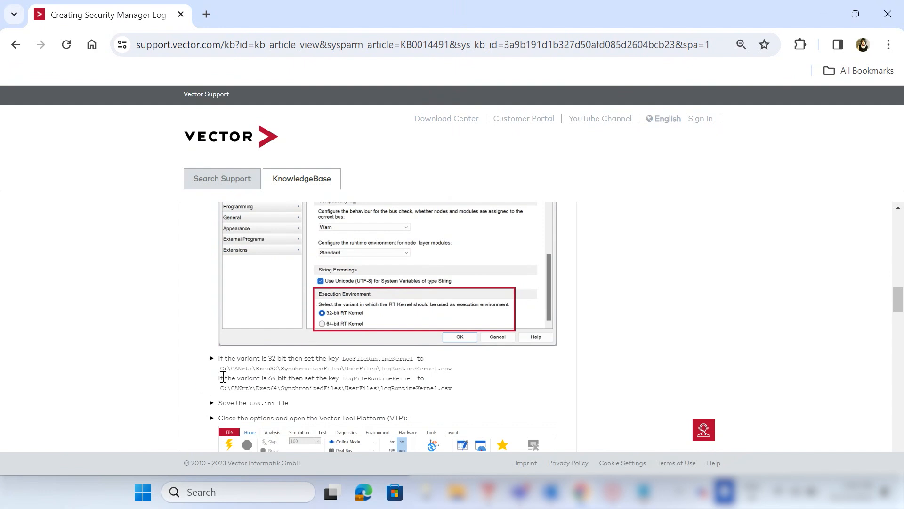
{"action": "left_click_drag", "start_coordinate": [219, 370], "coordinate": [459, 369]}
{"action": "key", "text": "ctrl+c"}
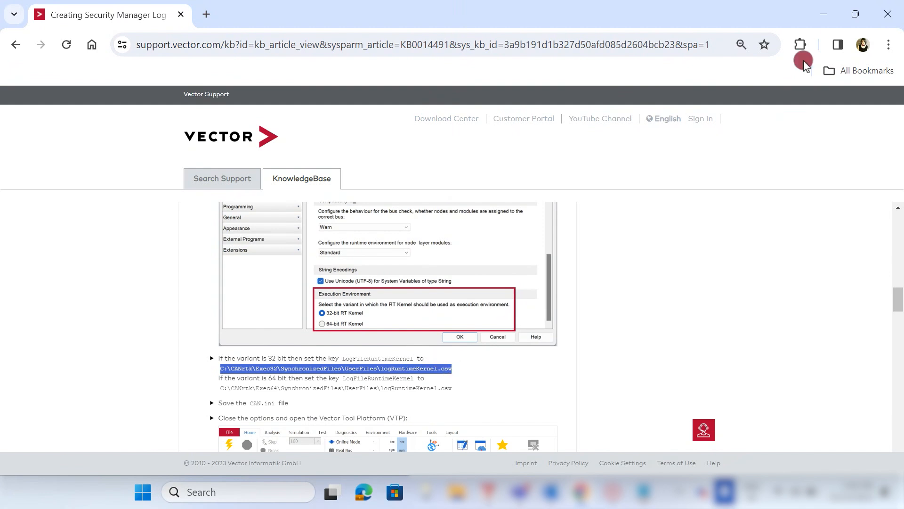
- Return to CAN.ini and set LogFileRuntimeKernel to C:\CANrtk\Exec32\SynchronizedFiles\UserFiles\logRuntimeKernel.csv
{"action": "left_click", "coordinate": [830, 18]}
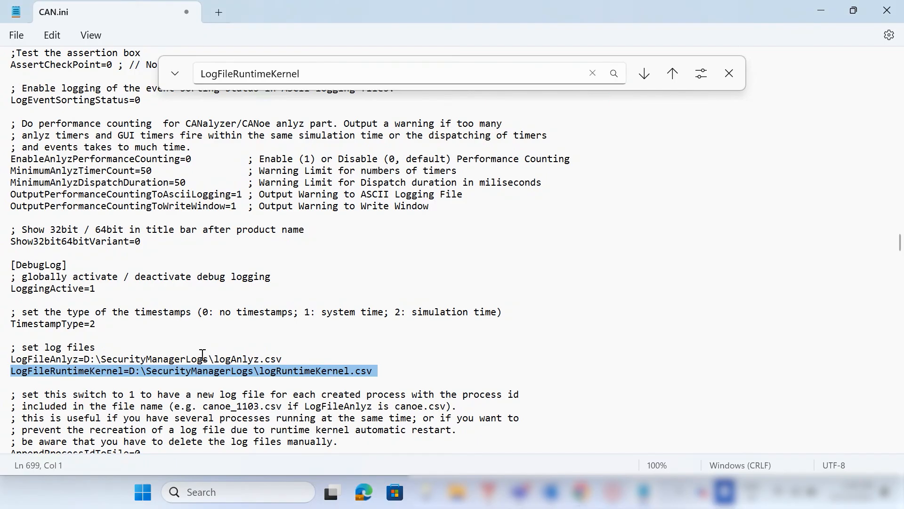
{"action": "left_click", "coordinate": [181, 360]}
{"action": "left_click_drag", "start_coordinate": [130, 371], "coordinate": [380, 372]}
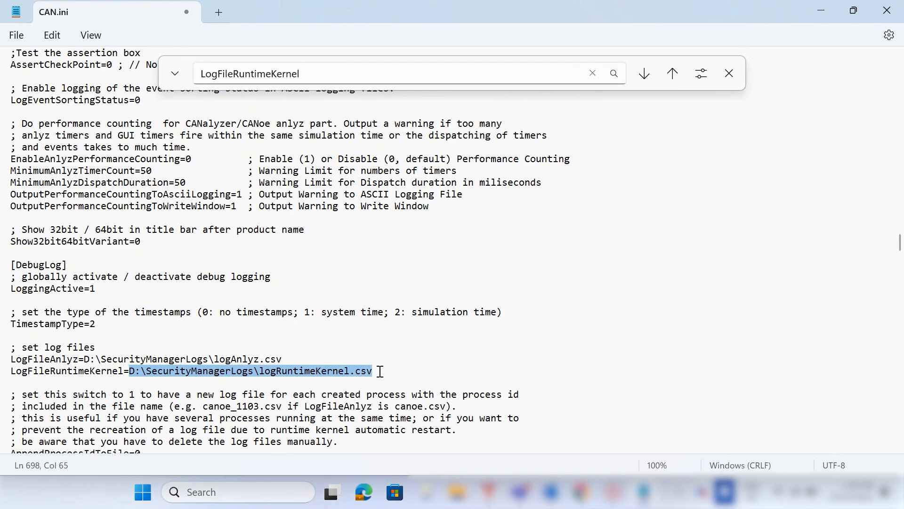
{"action": "key", "text": "ctrl+v"}
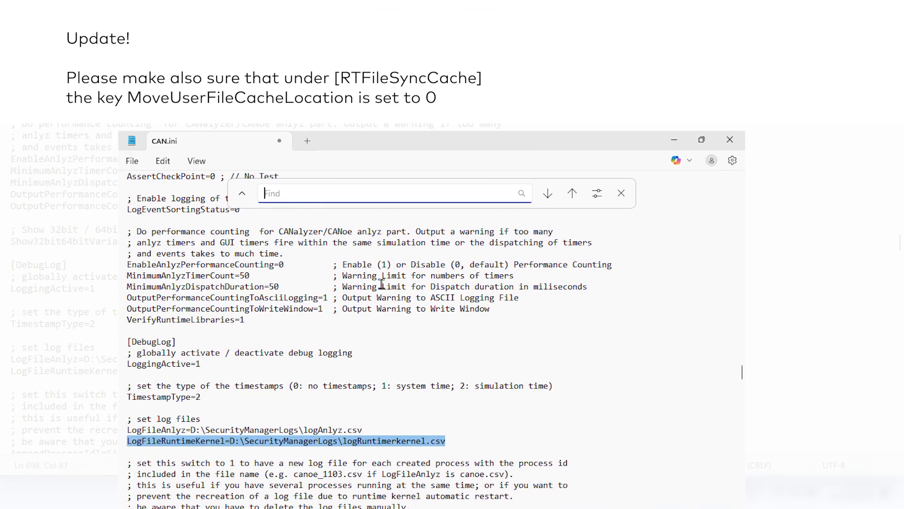
- Find [RTFileSyncCache] in CAN.ini, set MoveUserFileCacheLocation to 0, then save and close the file
{"action": "left_click", "coordinate": [292, 185]}
{"action": "type", "text": "[RTFileSyncCache]"}
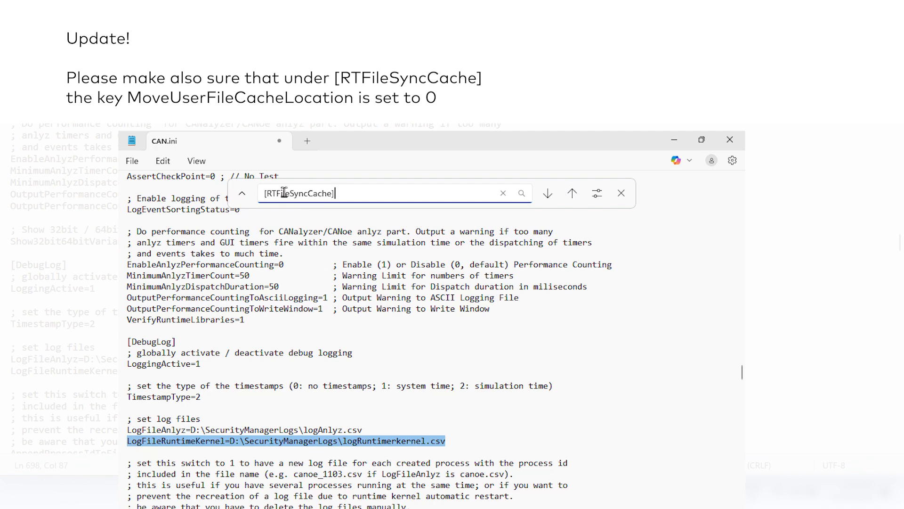
{"action": "left_click", "coordinate": [521, 193]}
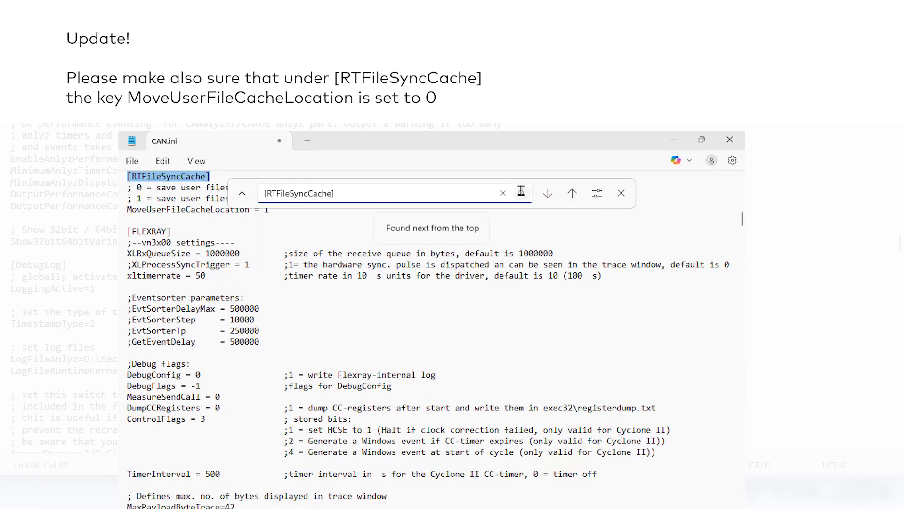
{"action": "scroll", "coordinate": [284, 269], "scroll_direction": "up", "scroll_amount": 3}
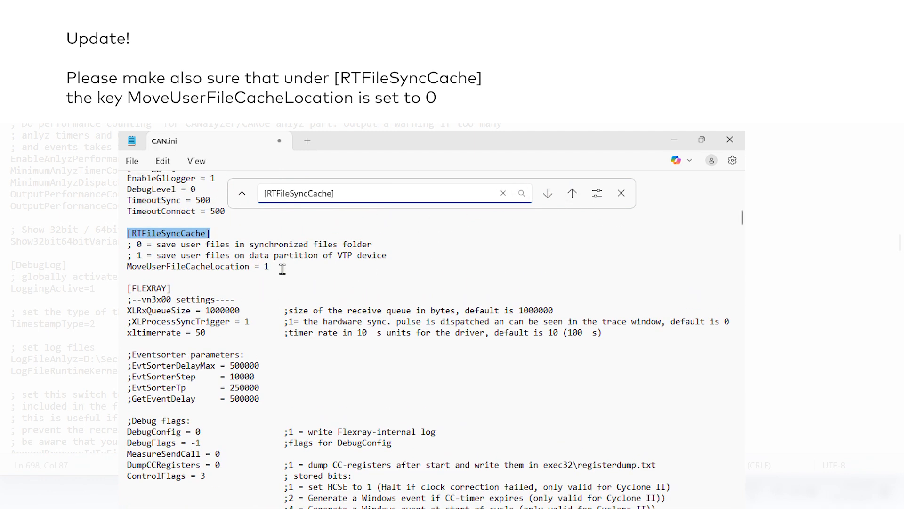
{"action": "left_click", "coordinate": [269, 320]}
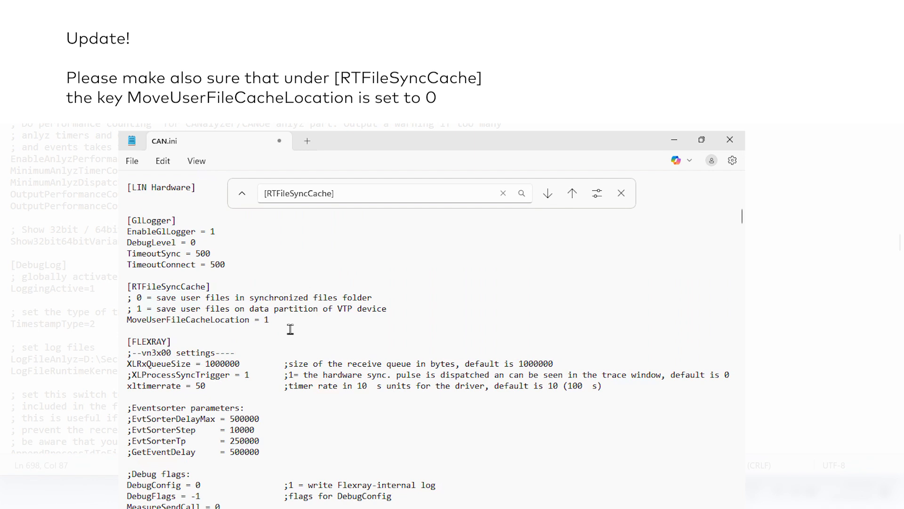
{"action": "key", "text": "BackSpace"}
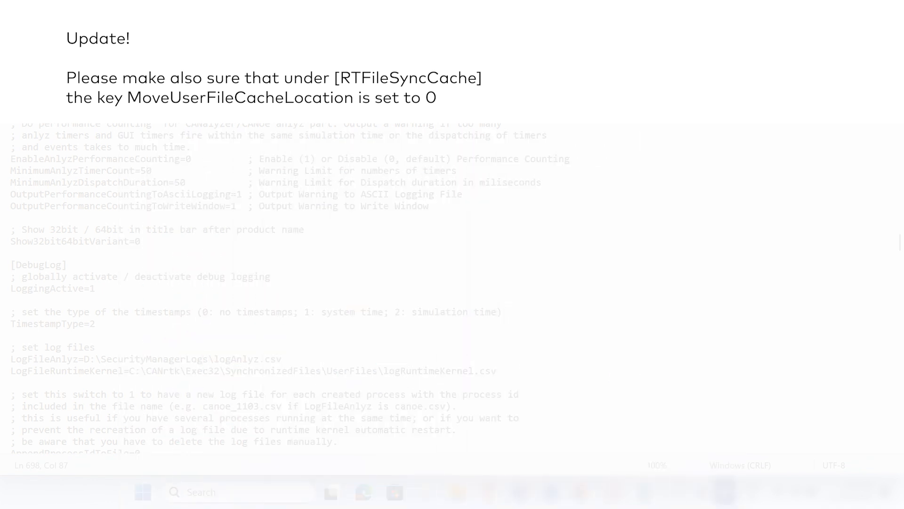
{"action": "key", "text": "ctrl+s"}
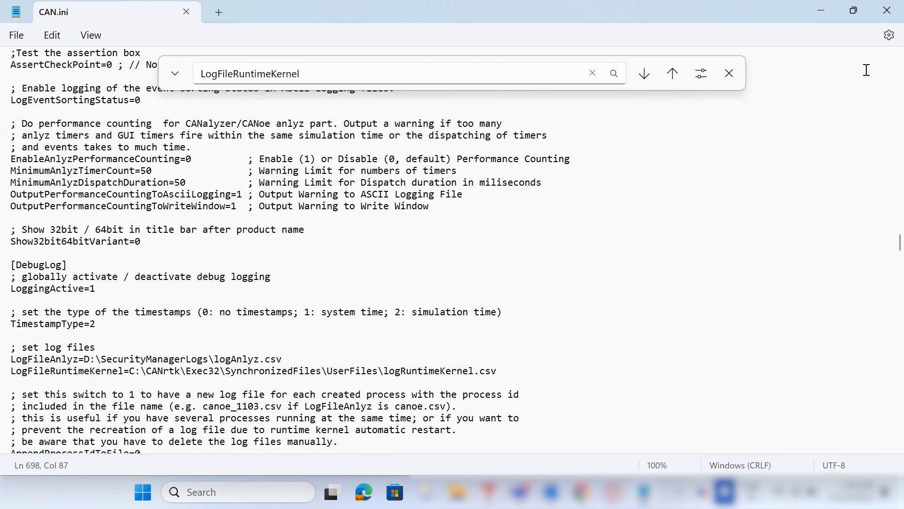
{"action": "left_click", "coordinate": [888, 18]}
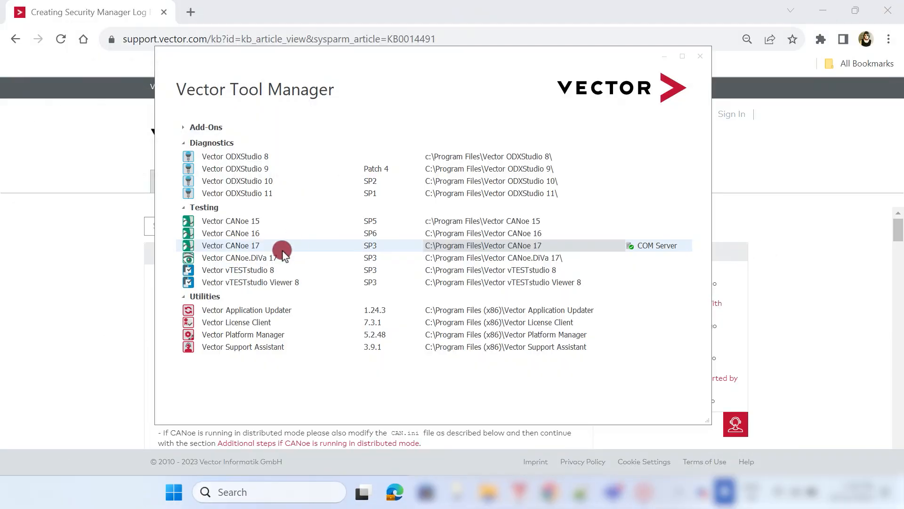
- Start CANoe 17 from Vector Tool Manager and accept the licensing settings with the CANoe pro variant
{"action": "left_click", "coordinate": [255, 247]}
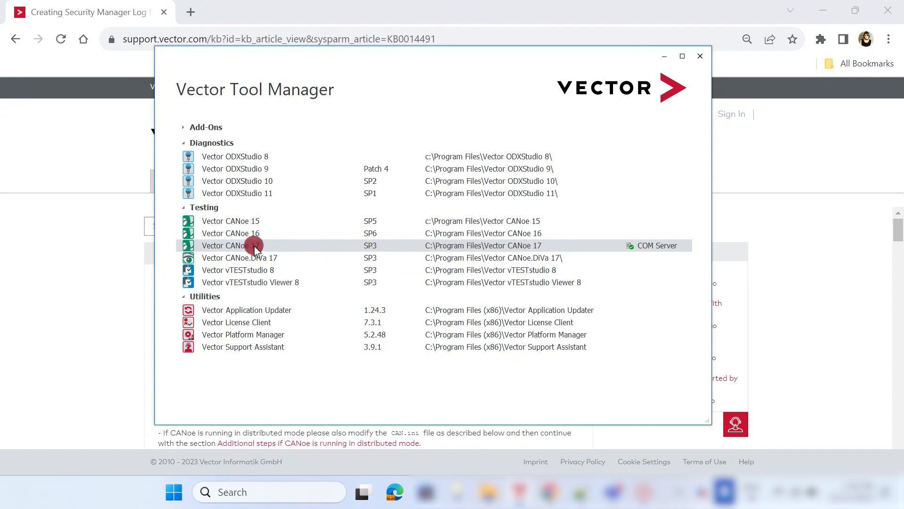
{"action": "double_click", "coordinate": [255, 247]}
{"action": "left_click", "coordinate": [485, 377]}
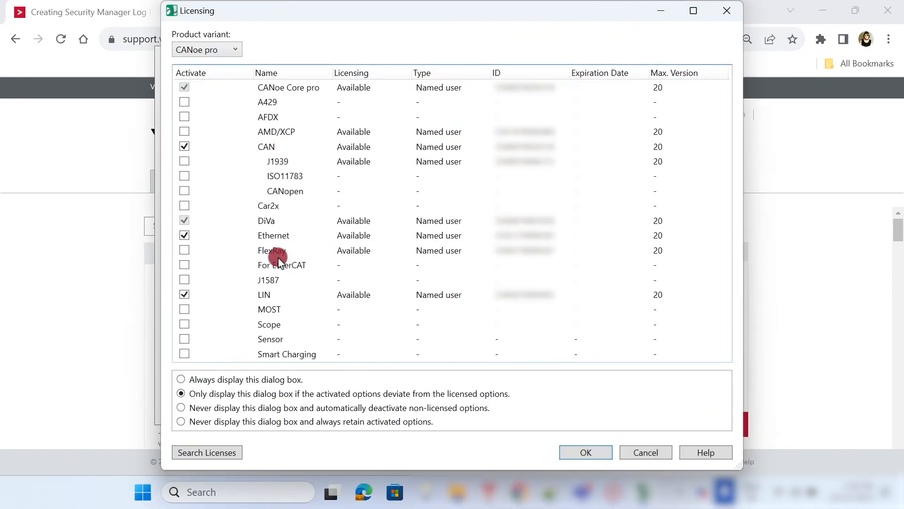
{"action": "left_click", "coordinate": [584, 453]}
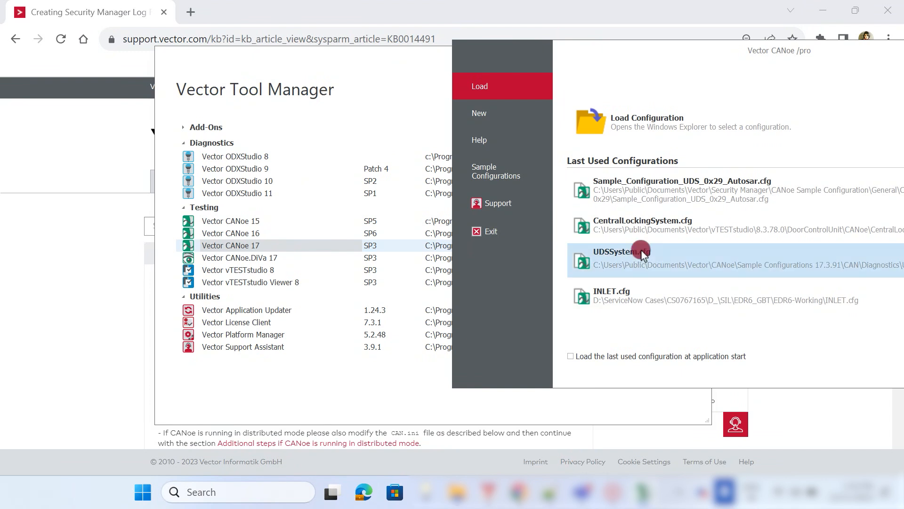
- Load the recently used configuration Sample_Configuration_UDS_0x29_Autosar.cfg and maximize the CANoe window
{"action": "left_click", "coordinate": [693, 192]}
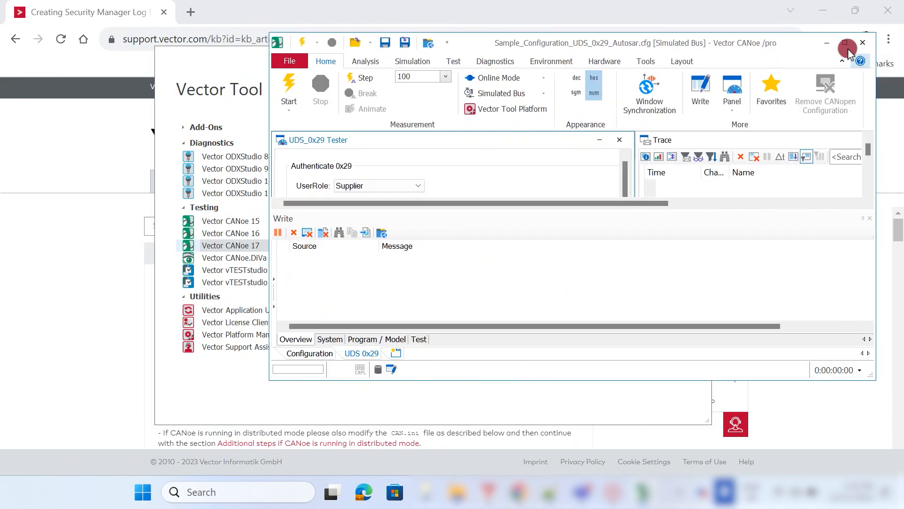
{"action": "left_click", "coordinate": [846, 45]}
{"action": "left_click", "coordinate": [397, 184]}
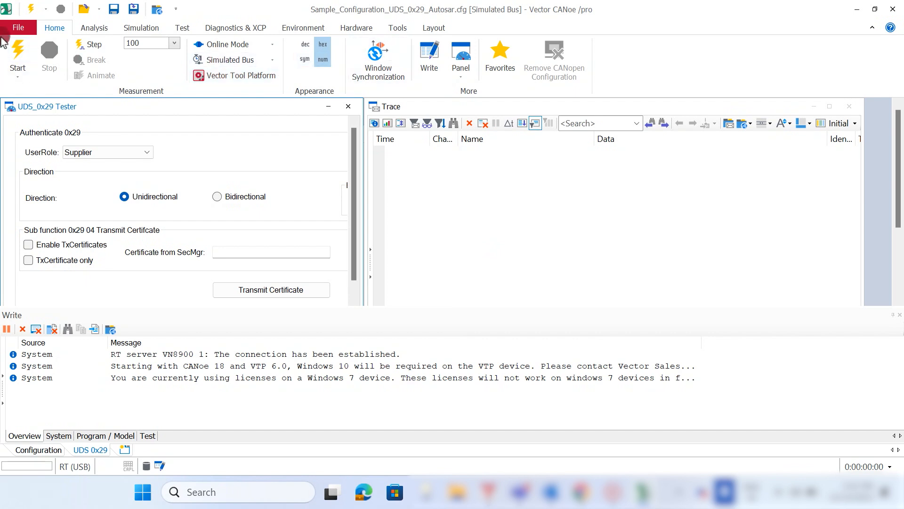
- In the CANoe/CANalyzer execution environment of the Vector Tool Platform, update the device's RT kernel to the current CANoe version
{"action": "left_click", "coordinate": [220, 78]}
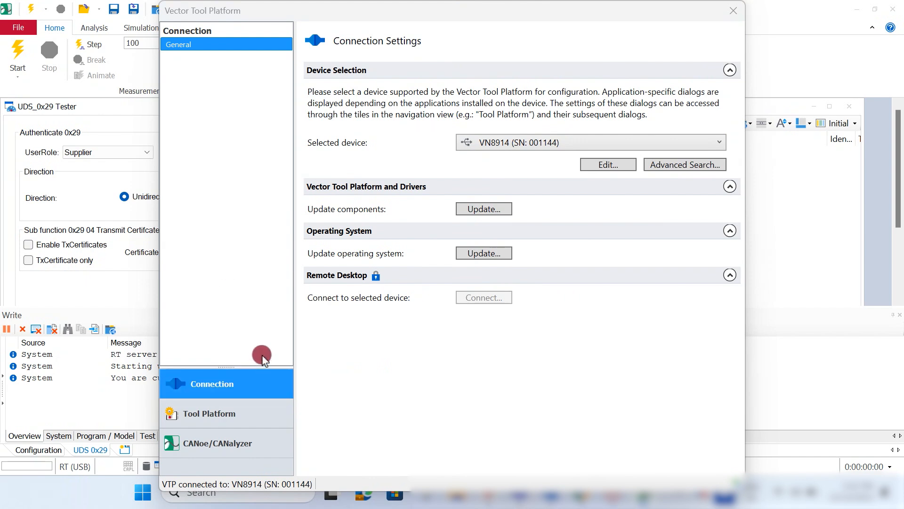
{"action": "left_click", "coordinate": [252, 445]}
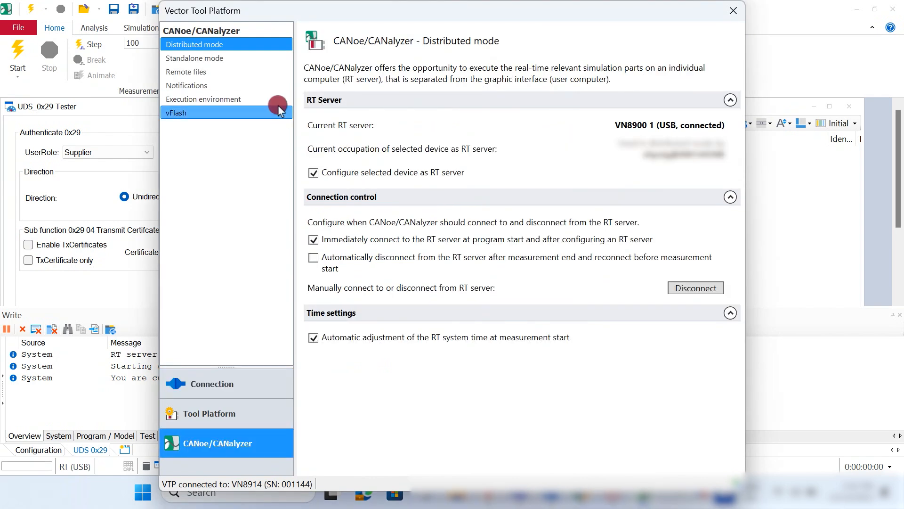
{"action": "left_click", "coordinate": [273, 104]}
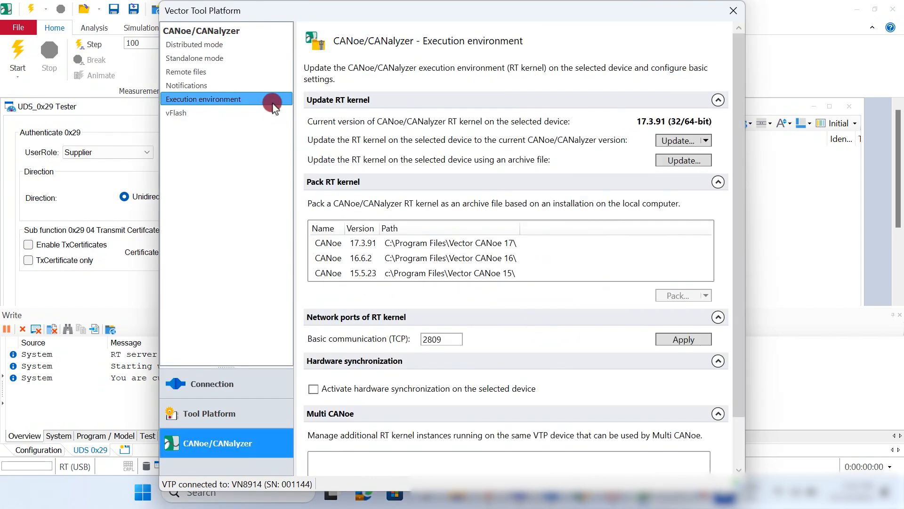
{"action": "left_click", "coordinate": [706, 140]}
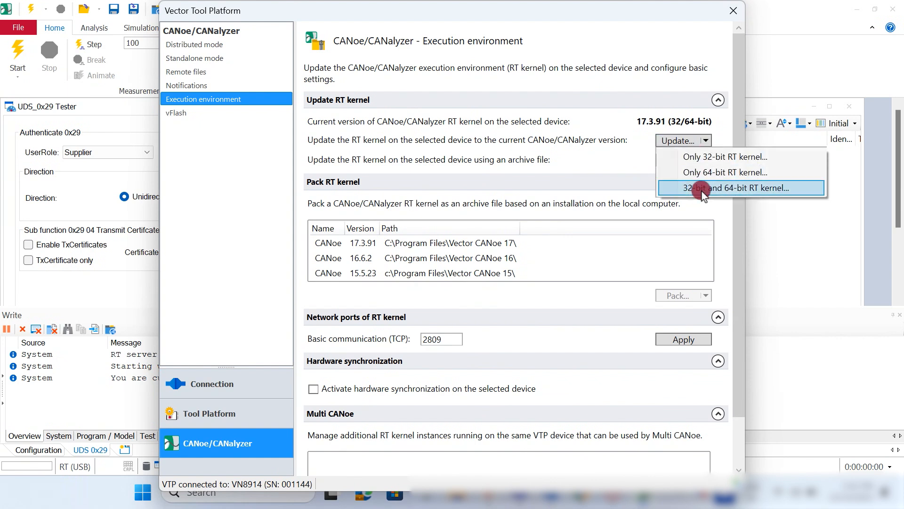
{"action": "left_click", "coordinate": [702, 191]}
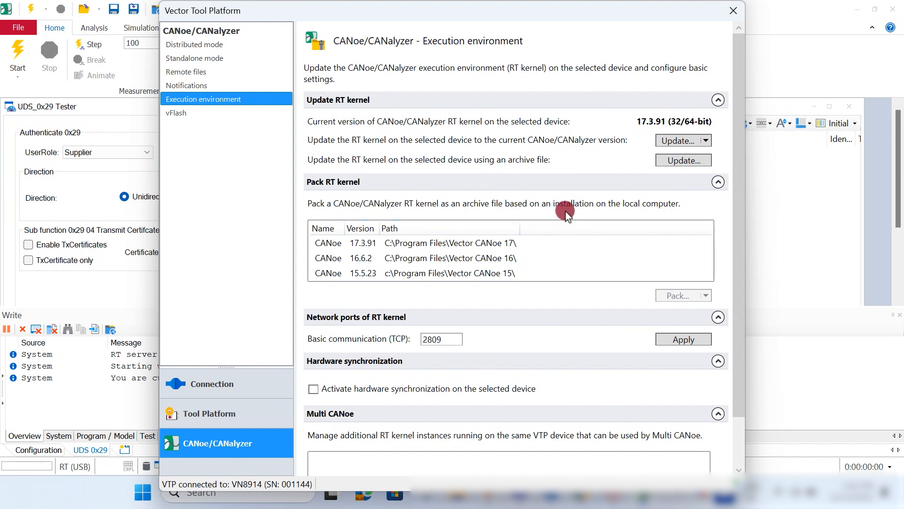
{"action": "left_click", "coordinate": [676, 141]}
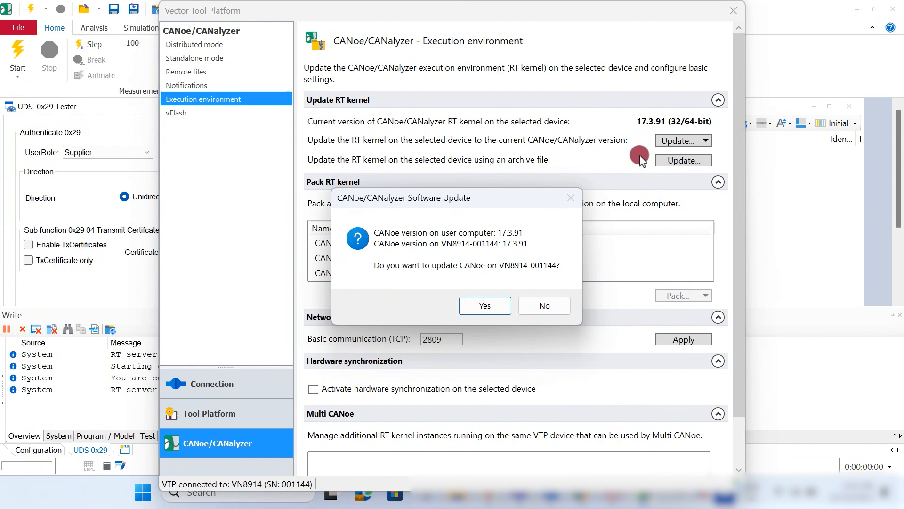
{"action": "left_click", "coordinate": [485, 306]}
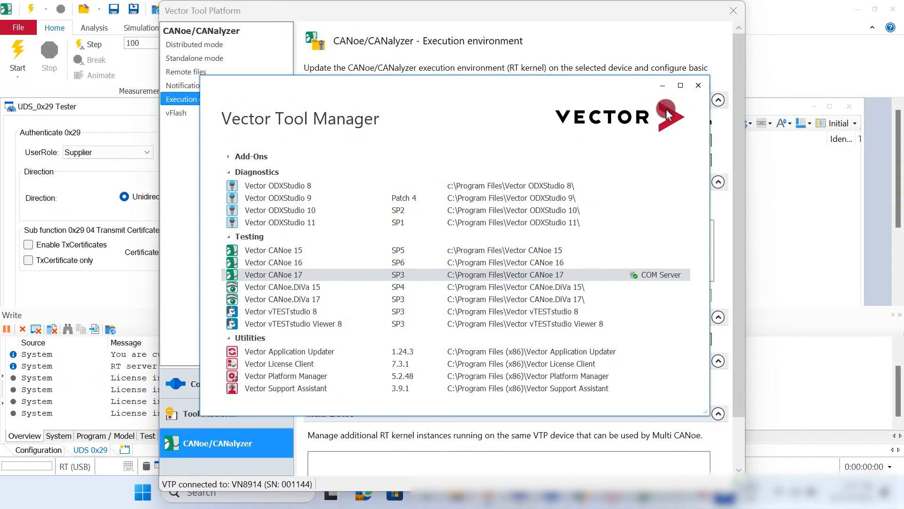
{"action": "left_click", "coordinate": [513, 297]}
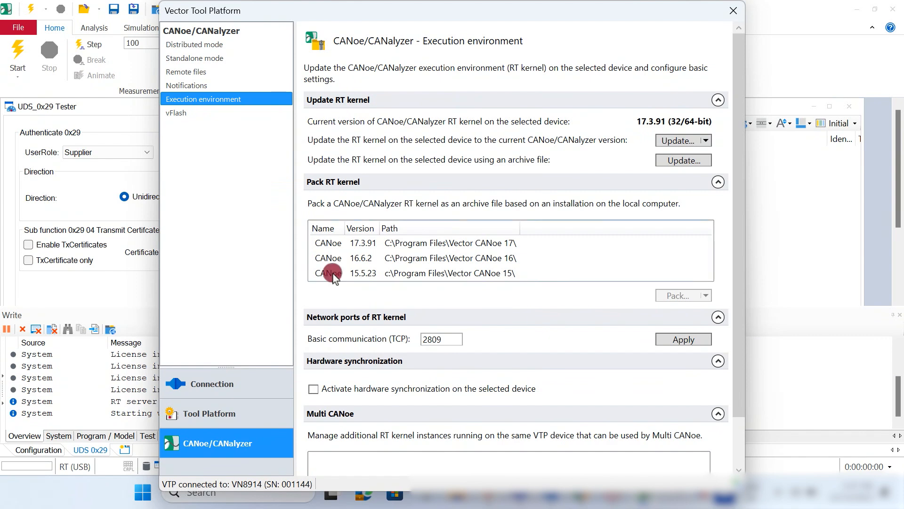
- Start adding a file to User Files in the remote files, creating and opening a folder named Dummy in UDS 0x29
{"action": "left_click", "coordinate": [232, 73]}
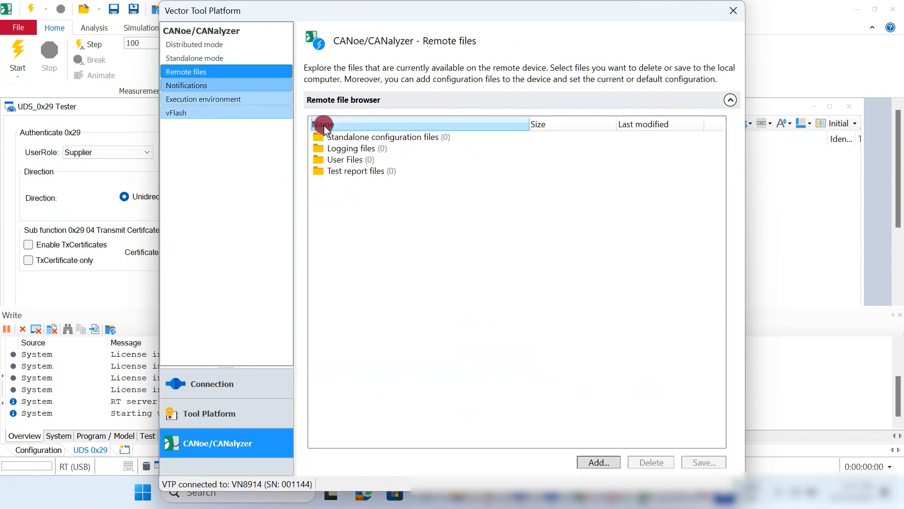
{"action": "right_click", "coordinate": [337, 162]}
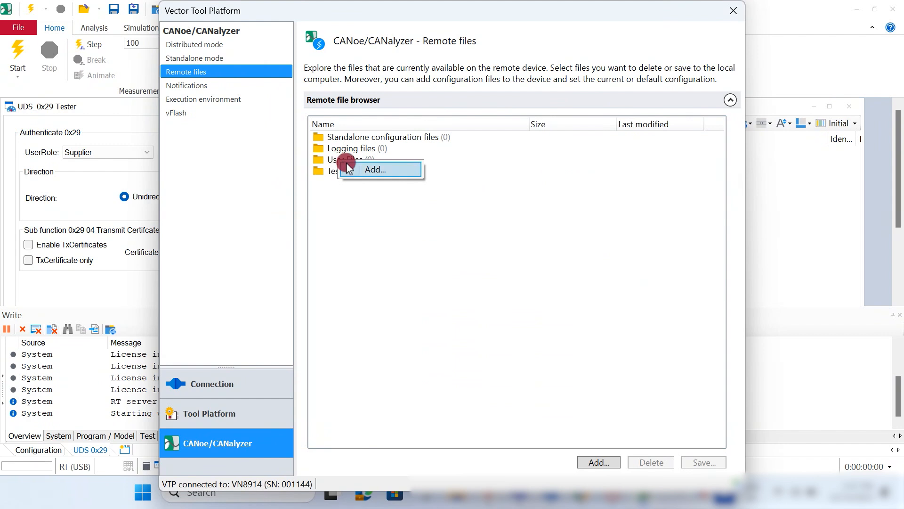
{"action": "left_click", "coordinate": [354, 170]}
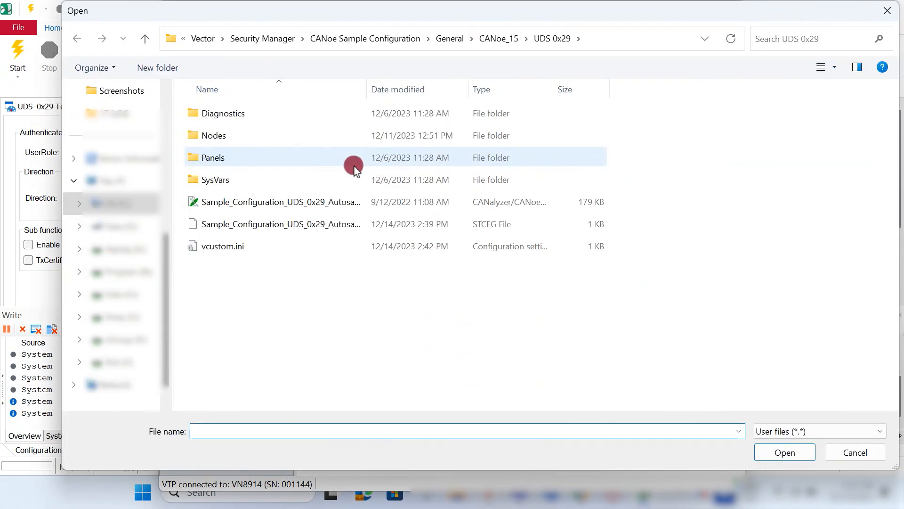
{"action": "left_click", "coordinate": [175, 70]}
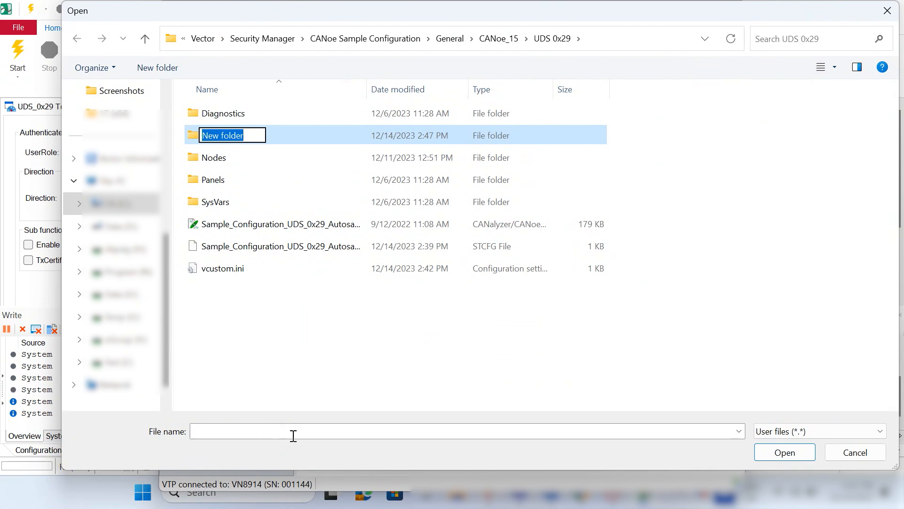
{"action": "type", "text": "Dummy"}
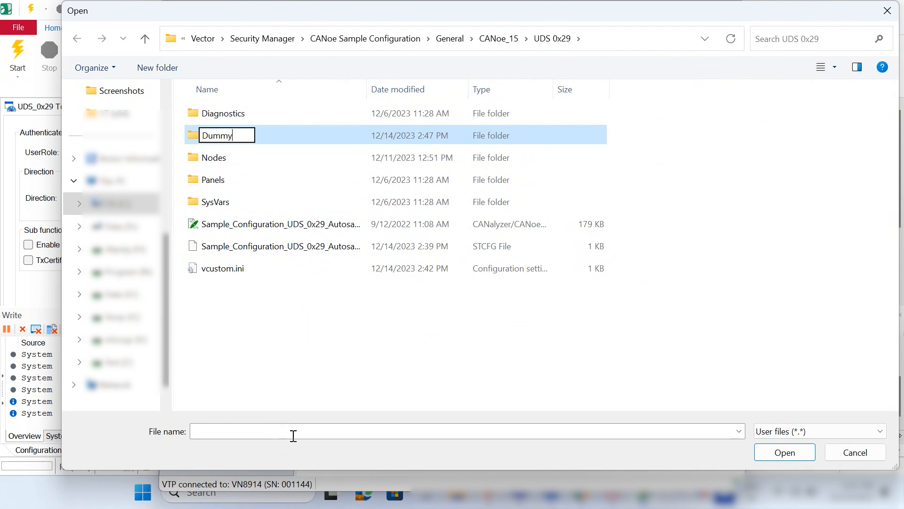
{"action": "key", "text": "Return"}
{"action": "double_click", "coordinate": [299, 136]}
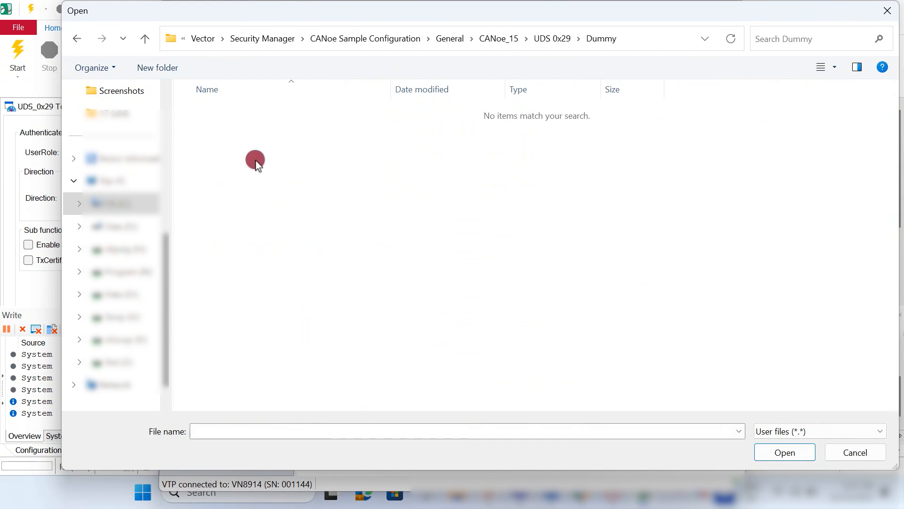
- Create a text document dummy.txt in the Dummy folder and add it to the device's User Files
{"action": "right_click", "coordinate": [257, 161]}
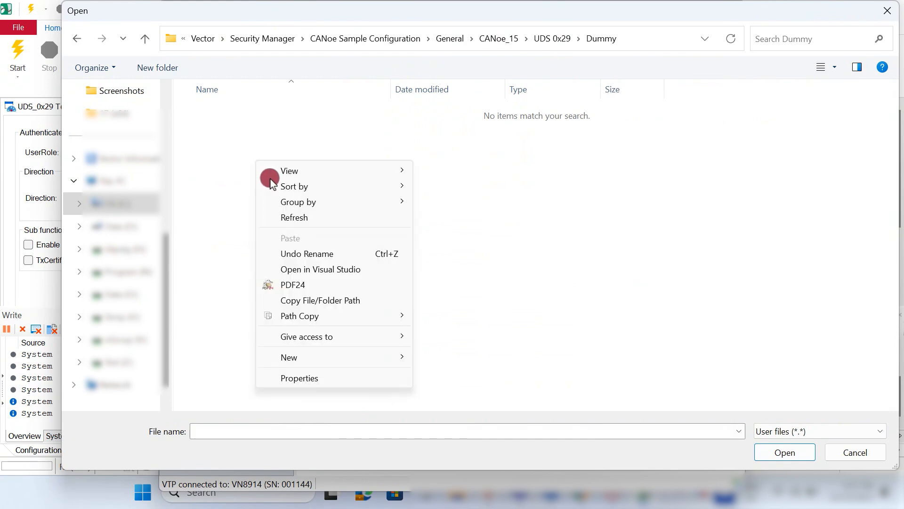
{"action": "left_click", "coordinate": [351, 359]}
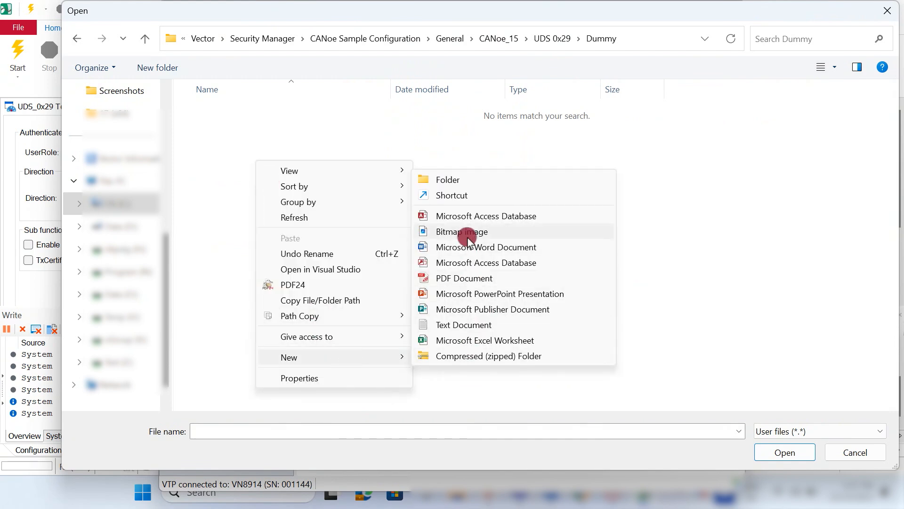
{"action": "left_click", "coordinate": [471, 325]}
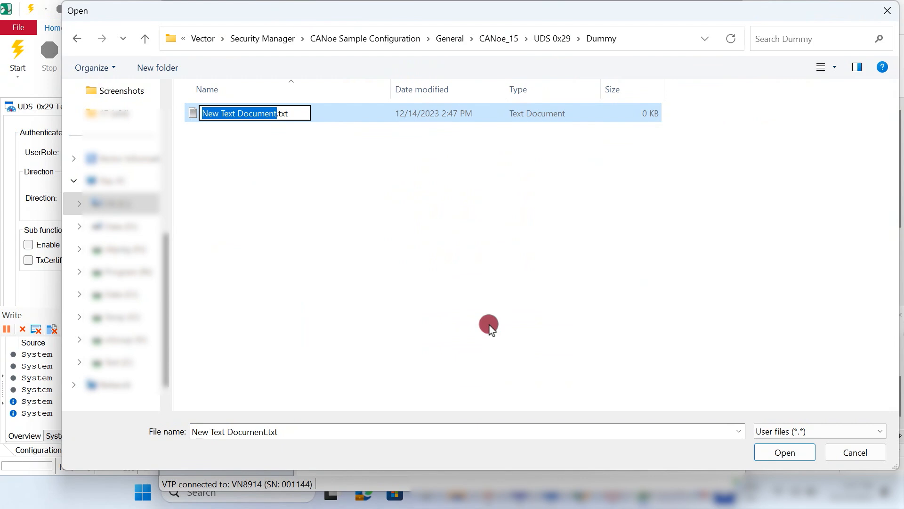
{"action": "type", "text": "dumm"}
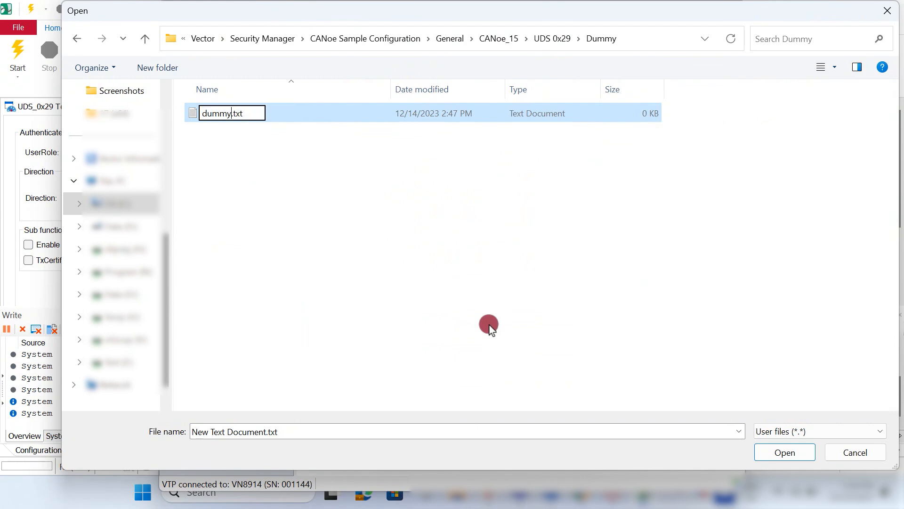
{"action": "type", "text": "y"}
{"action": "left_click", "coordinate": [489, 325]}
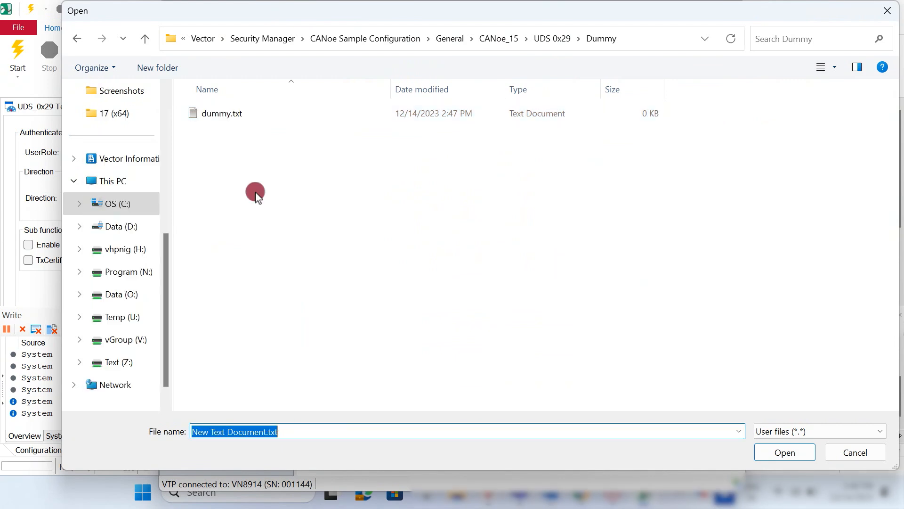
{"action": "left_click", "coordinate": [219, 115]}
{"action": "left_click", "coordinate": [794, 457]}
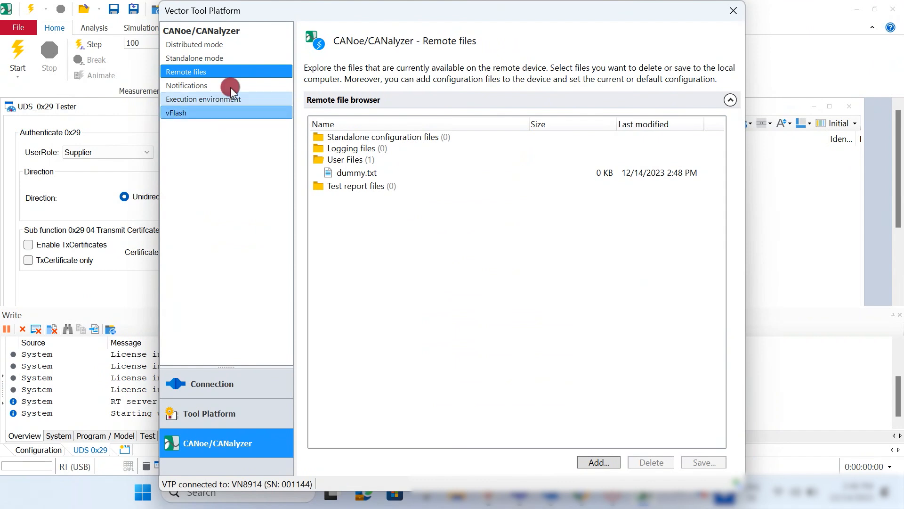
- Disable and re-enable the selected device as RT server in distributed mode, and check the remote files
{"action": "left_click", "coordinate": [206, 45]}
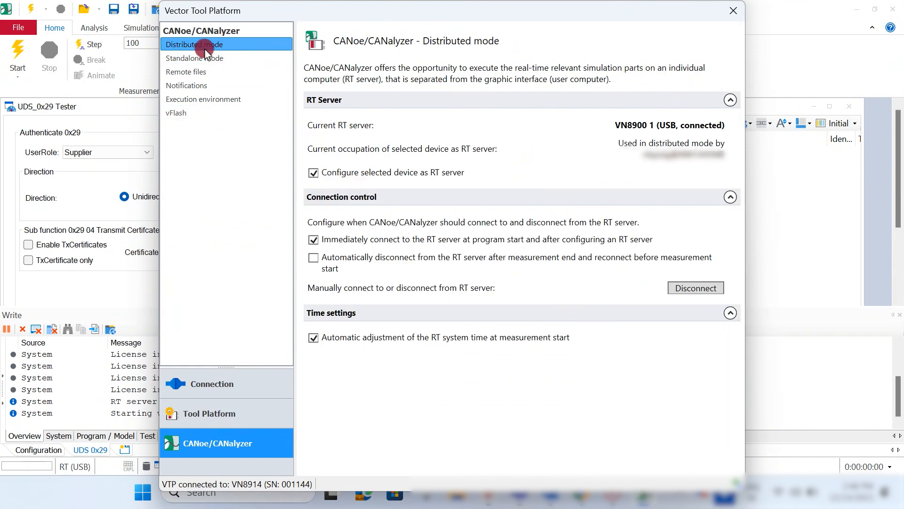
{"action": "left_click", "coordinate": [313, 172]}
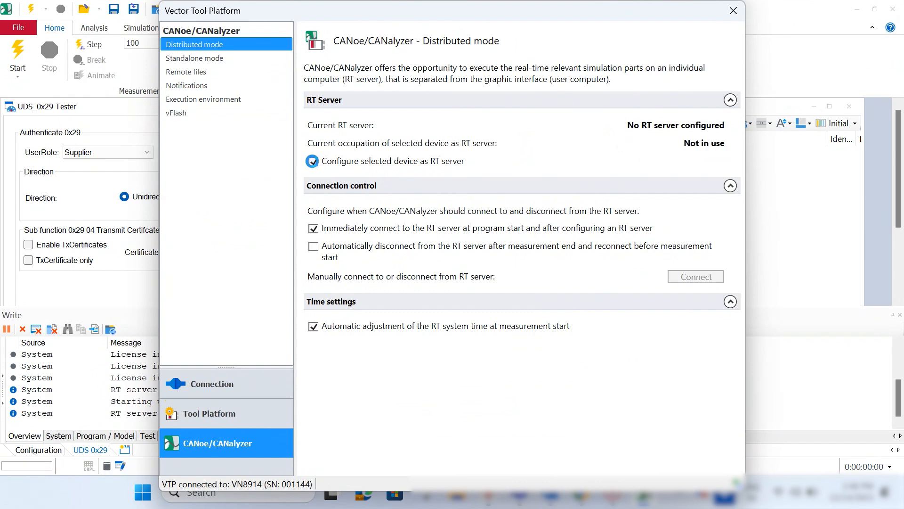
{"action": "left_click", "coordinate": [221, 101]}
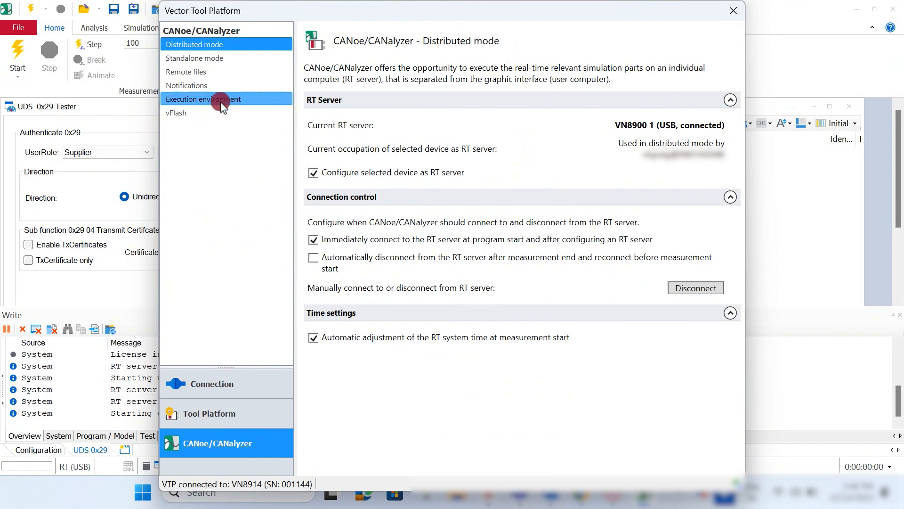
{"action": "left_click", "coordinate": [211, 73]}
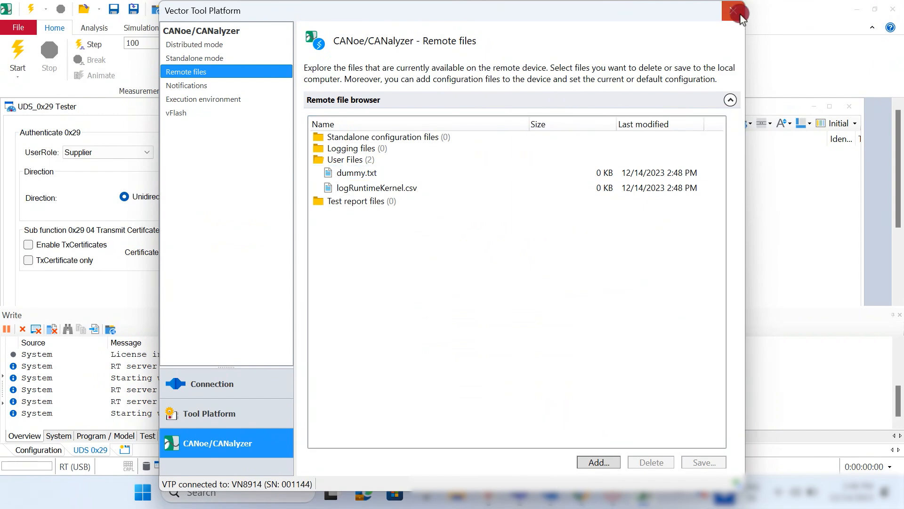
- Start the measurement and run the authentication in the UDS_0x29 Tester panel
{"action": "left_click", "coordinate": [15, 51]}
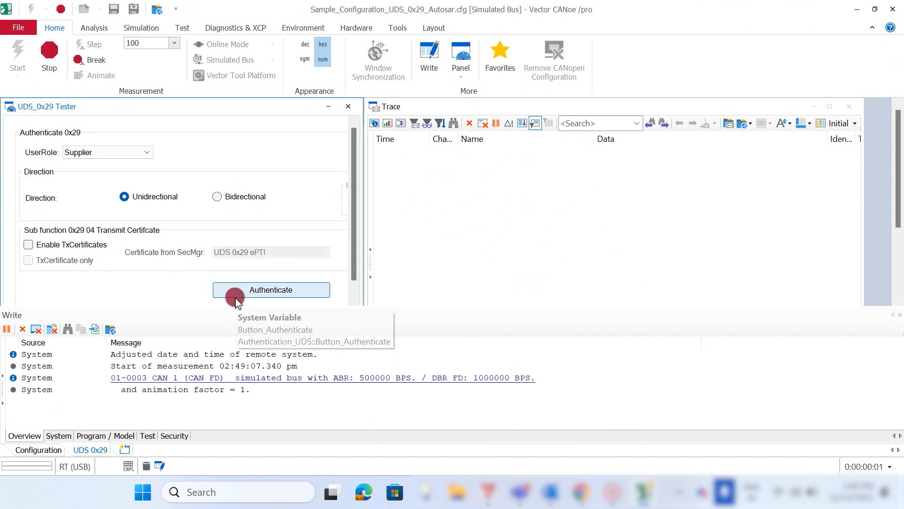
{"action": "scroll", "coordinate": [299, 236], "scroll_direction": "down", "scroll_amount": 2}
{"action": "left_click", "coordinate": [298, 175]}
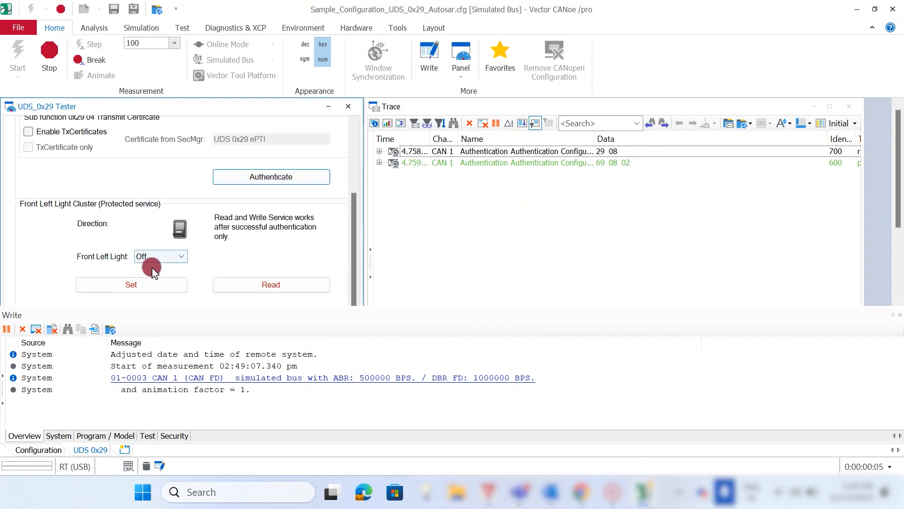
- Set the front left light to High_Beam and read the light status in the tester panel
{"action": "left_click", "coordinate": [169, 256]}
{"action": "left_click", "coordinate": [160, 285]}
{"action": "left_click", "coordinate": [242, 286]}
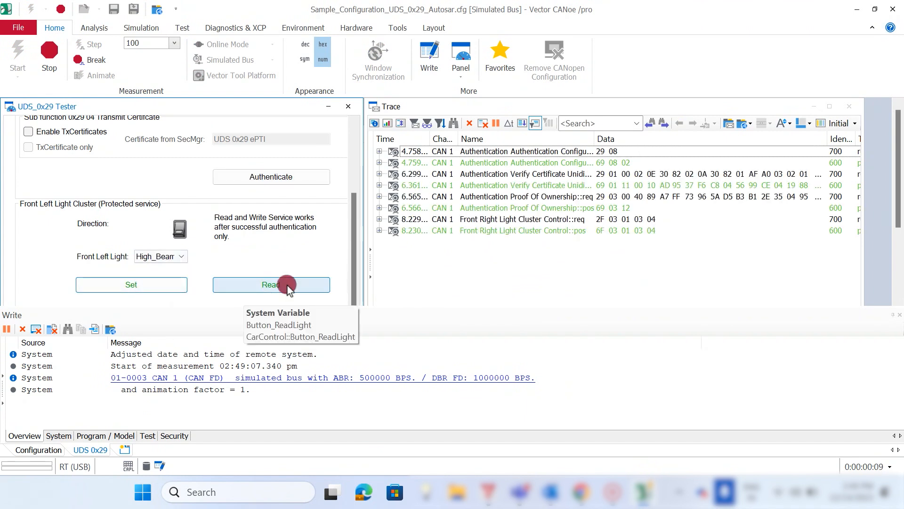
{"action": "scroll", "coordinate": [282, 293], "scroll_direction": "down", "scroll_amount": 1}
{"action": "scroll", "coordinate": [264, 283], "scroll_direction": "up", "scroll_amount": 3}
{"action": "scroll", "coordinate": [266, 289], "scroll_direction": "down", "scroll_amount": 2}
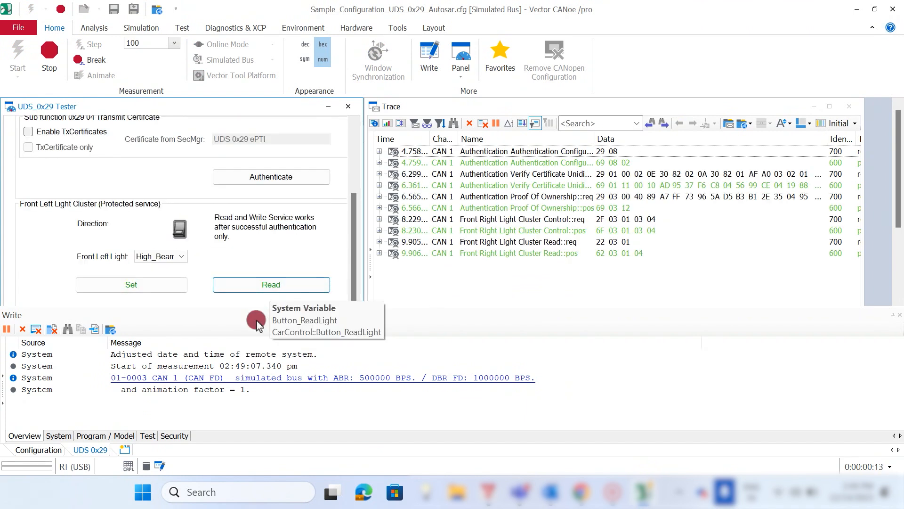
{"action": "scroll", "coordinate": [263, 310], "scroll_direction": "up", "scroll_amount": 1}
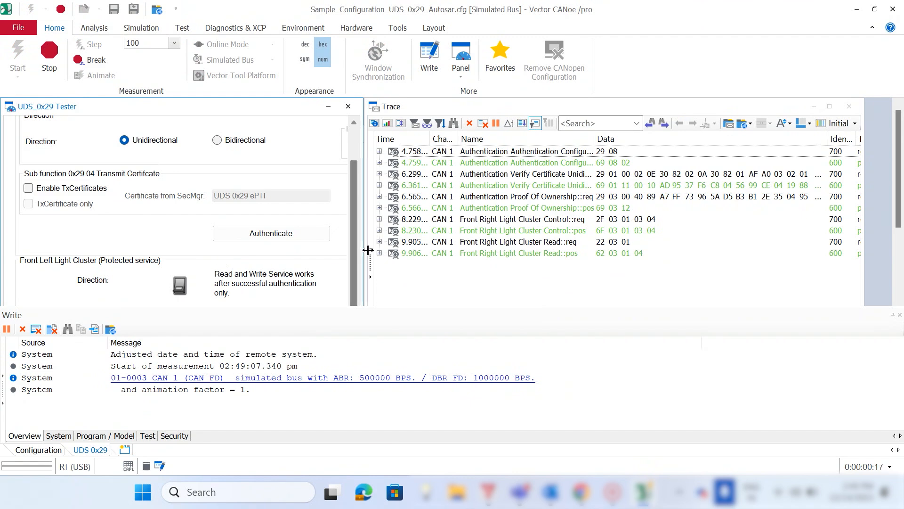
- Stop the measurement and show the CANoe/CANalyzer remote files in the Vector Tool Platform
{"action": "left_click", "coordinate": [371, 250]}
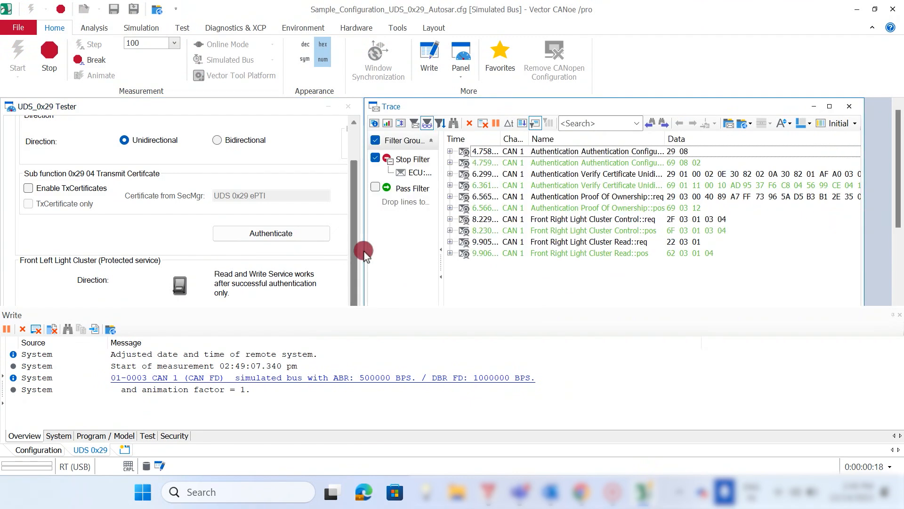
{"action": "left_click", "coordinate": [49, 59]}
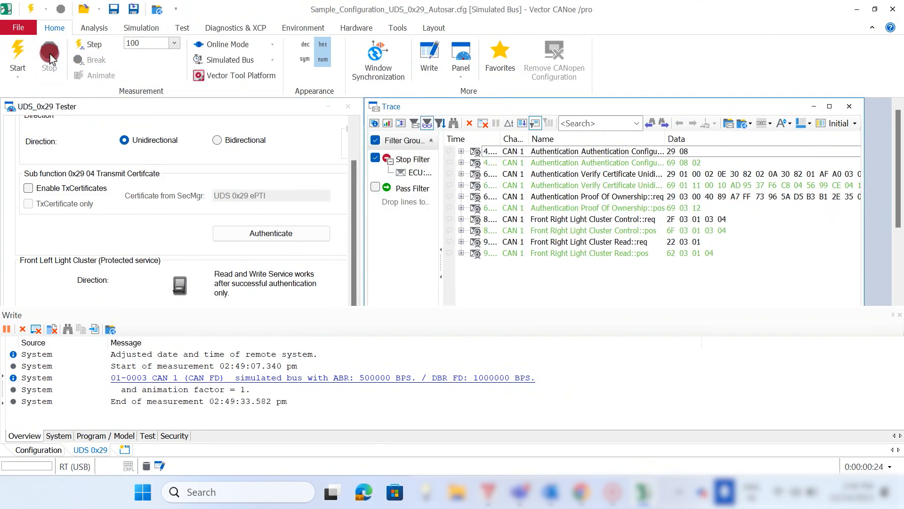
{"action": "left_click", "coordinate": [231, 77]}
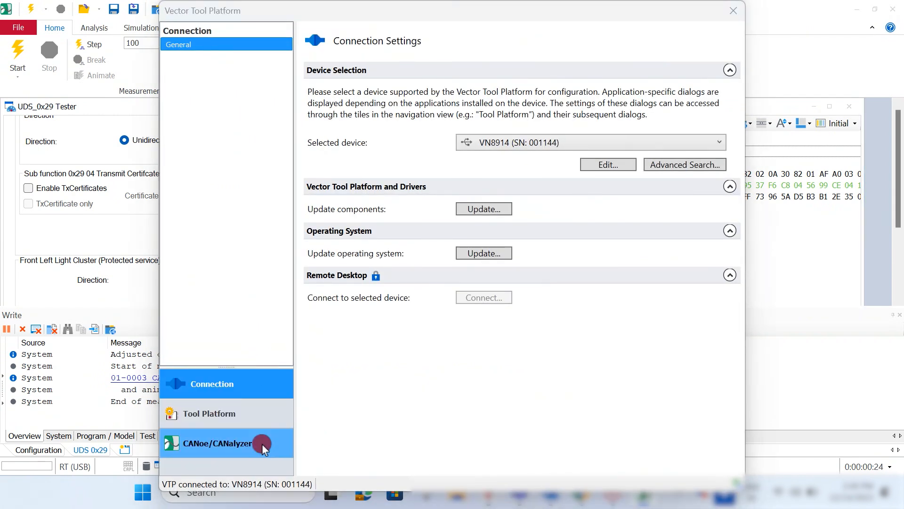
{"action": "left_click", "coordinate": [255, 442]}
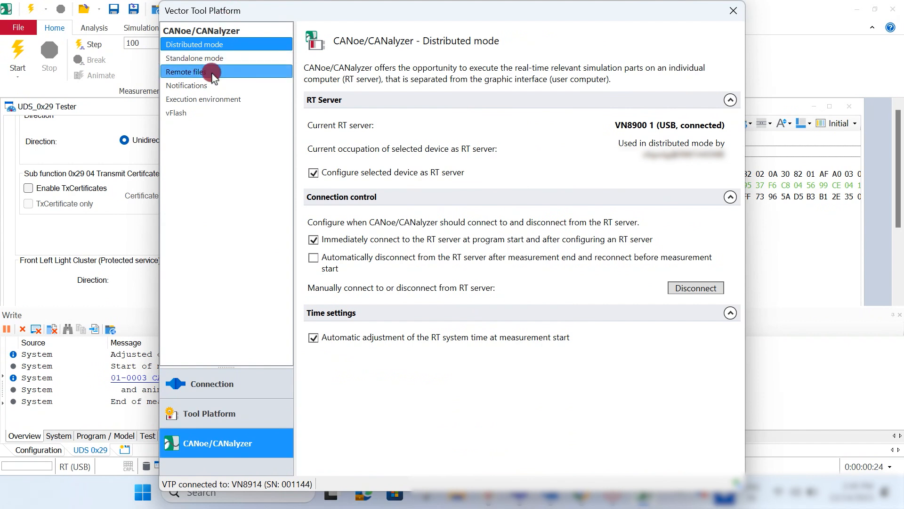
{"action": "left_click", "coordinate": [212, 73]}
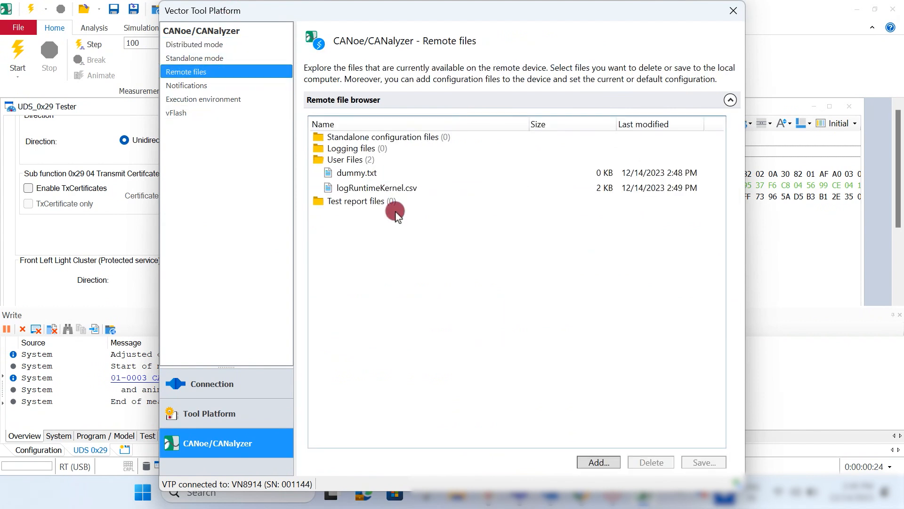
- Try to save the remote file logRuntimeKernel.csv to the Data (D:) drive
{"action": "left_click", "coordinate": [624, 196]}
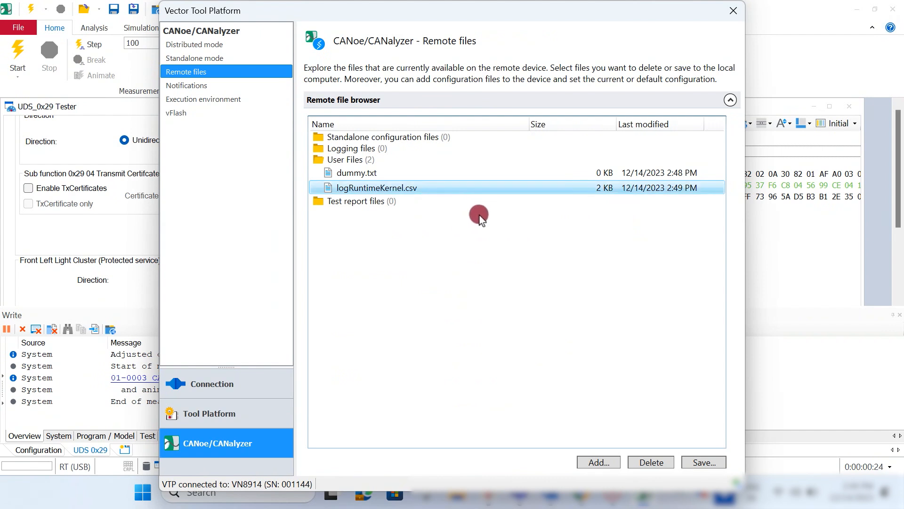
{"action": "left_click", "coordinate": [703, 463]}
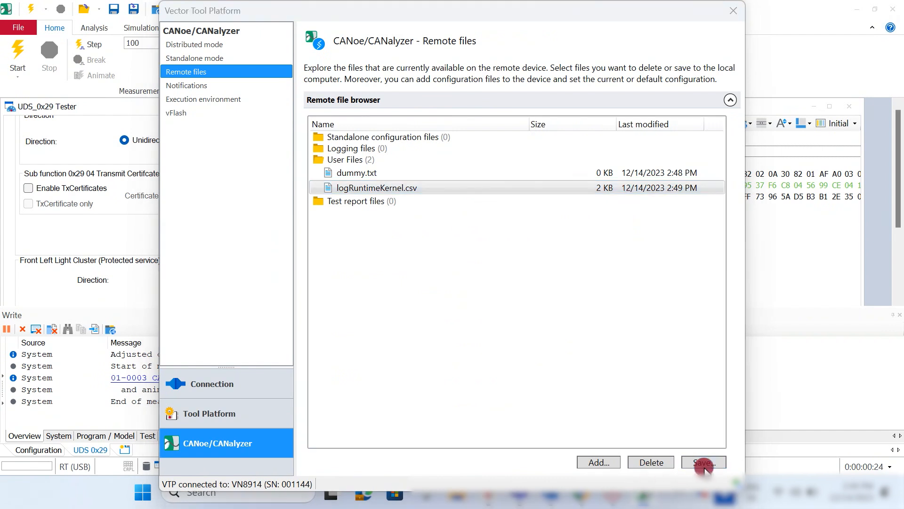
{"action": "left_click", "coordinate": [144, 227]}
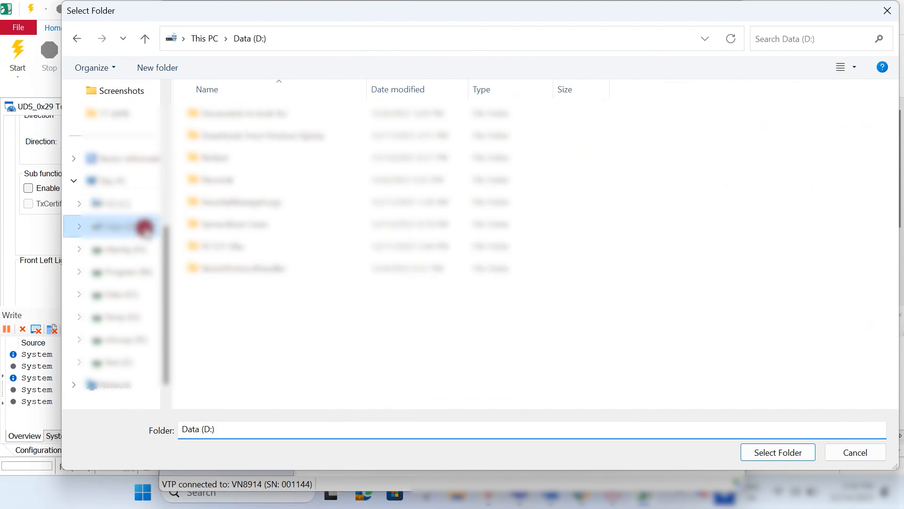
{"action": "left_click", "coordinate": [864, 456]}
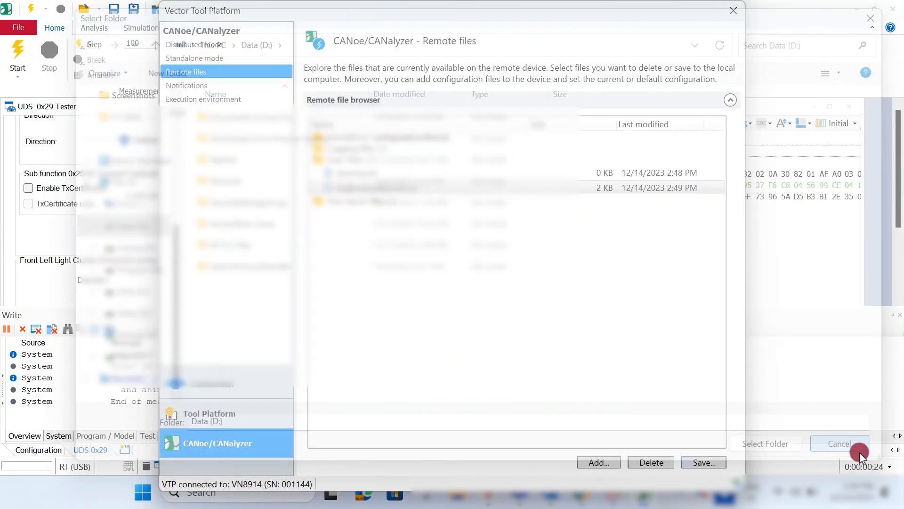
{"action": "left_click", "coordinate": [655, 462]}
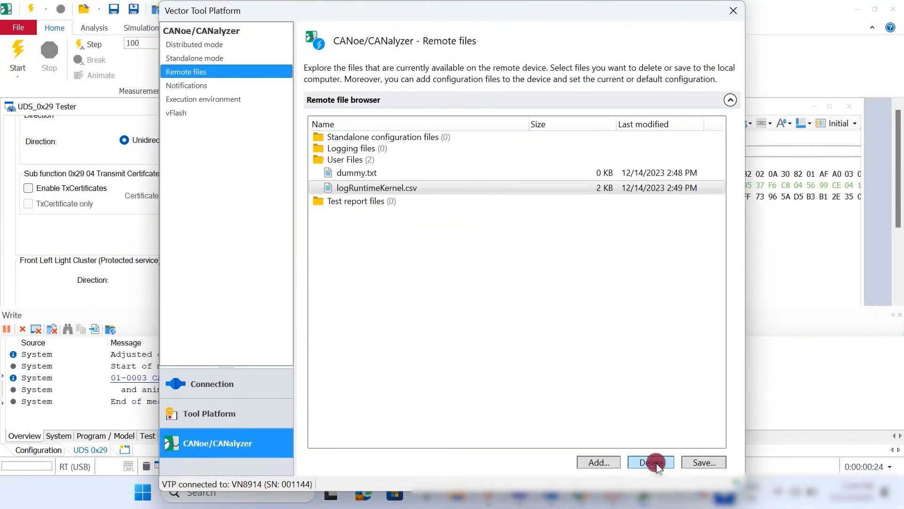
- Close the Vector Tool Platform window and exit CANoe
{"action": "left_click", "coordinate": [729, 14]}
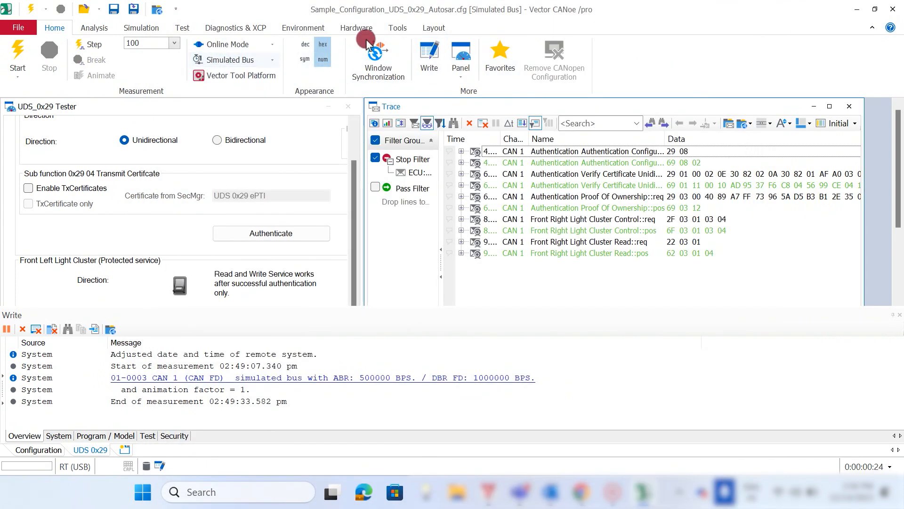
{"action": "left_click", "coordinate": [893, 9]}
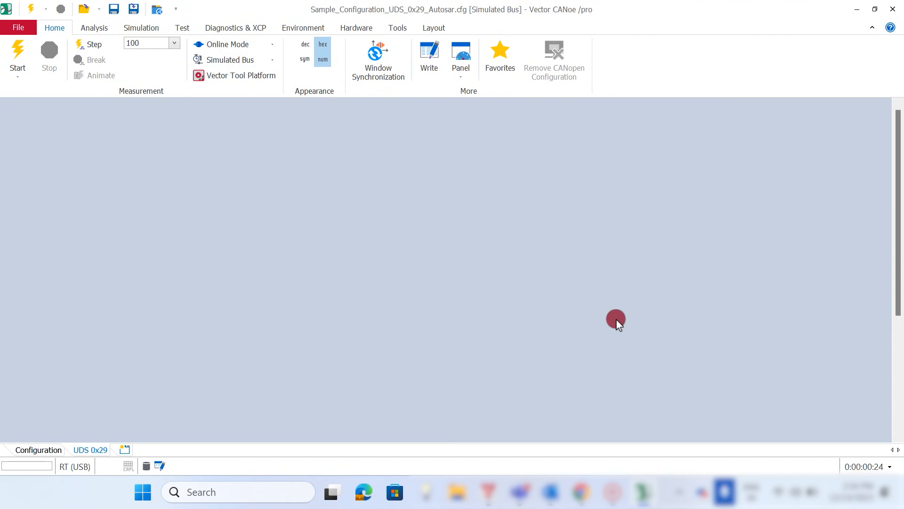
- In the browser, review the remaining Security Manager log instructions in the KnowledgeBase article and show the Vector Support contact options
{"action": "scroll", "coordinate": [400, 368], "scroll_direction": "down", "scroll_amount": 6}
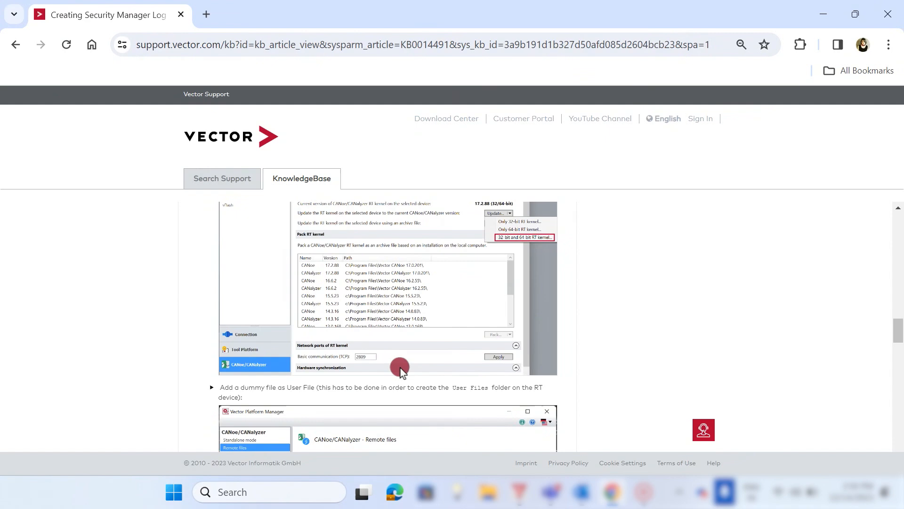
{"action": "scroll", "coordinate": [400, 367], "scroll_direction": "down", "scroll_amount": 10}
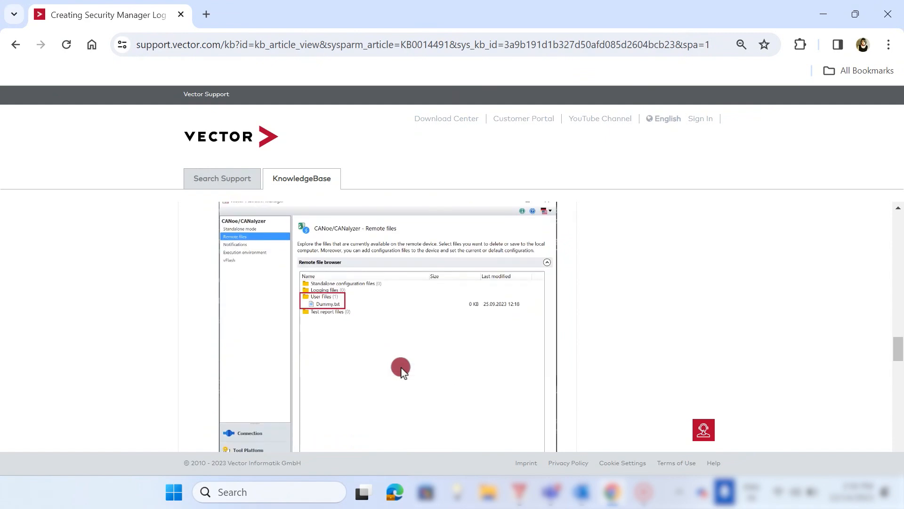
{"action": "scroll", "coordinate": [401, 366], "scroll_direction": "down", "scroll_amount": 4}
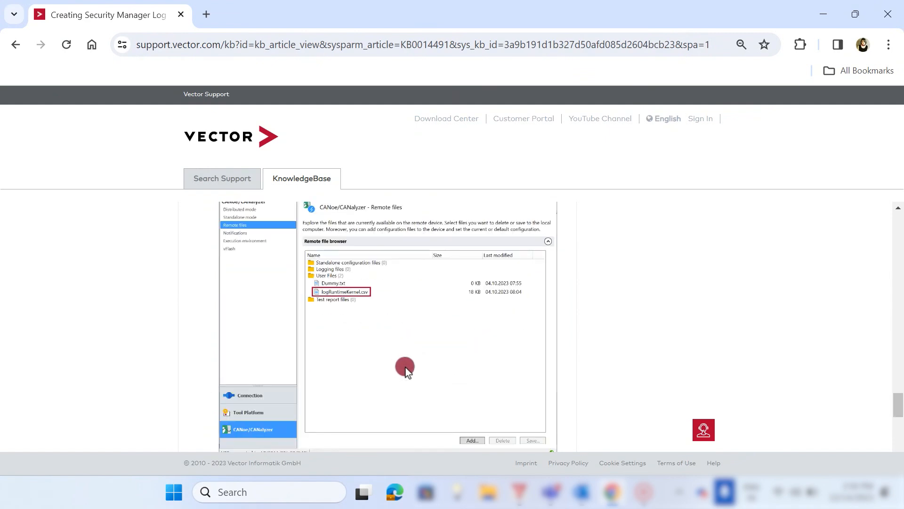
{"action": "scroll", "coordinate": [405, 369], "scroll_direction": "down", "scroll_amount": 5}
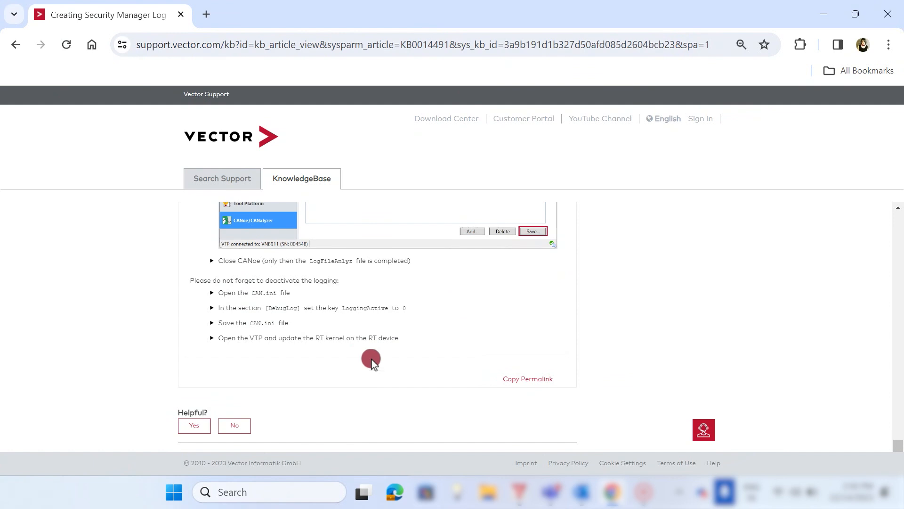
{"action": "left_click", "coordinate": [703, 427]}
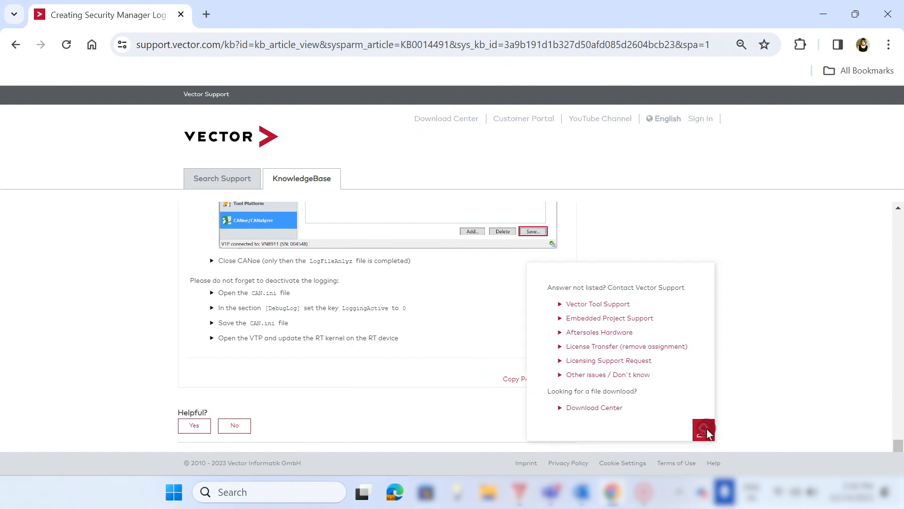